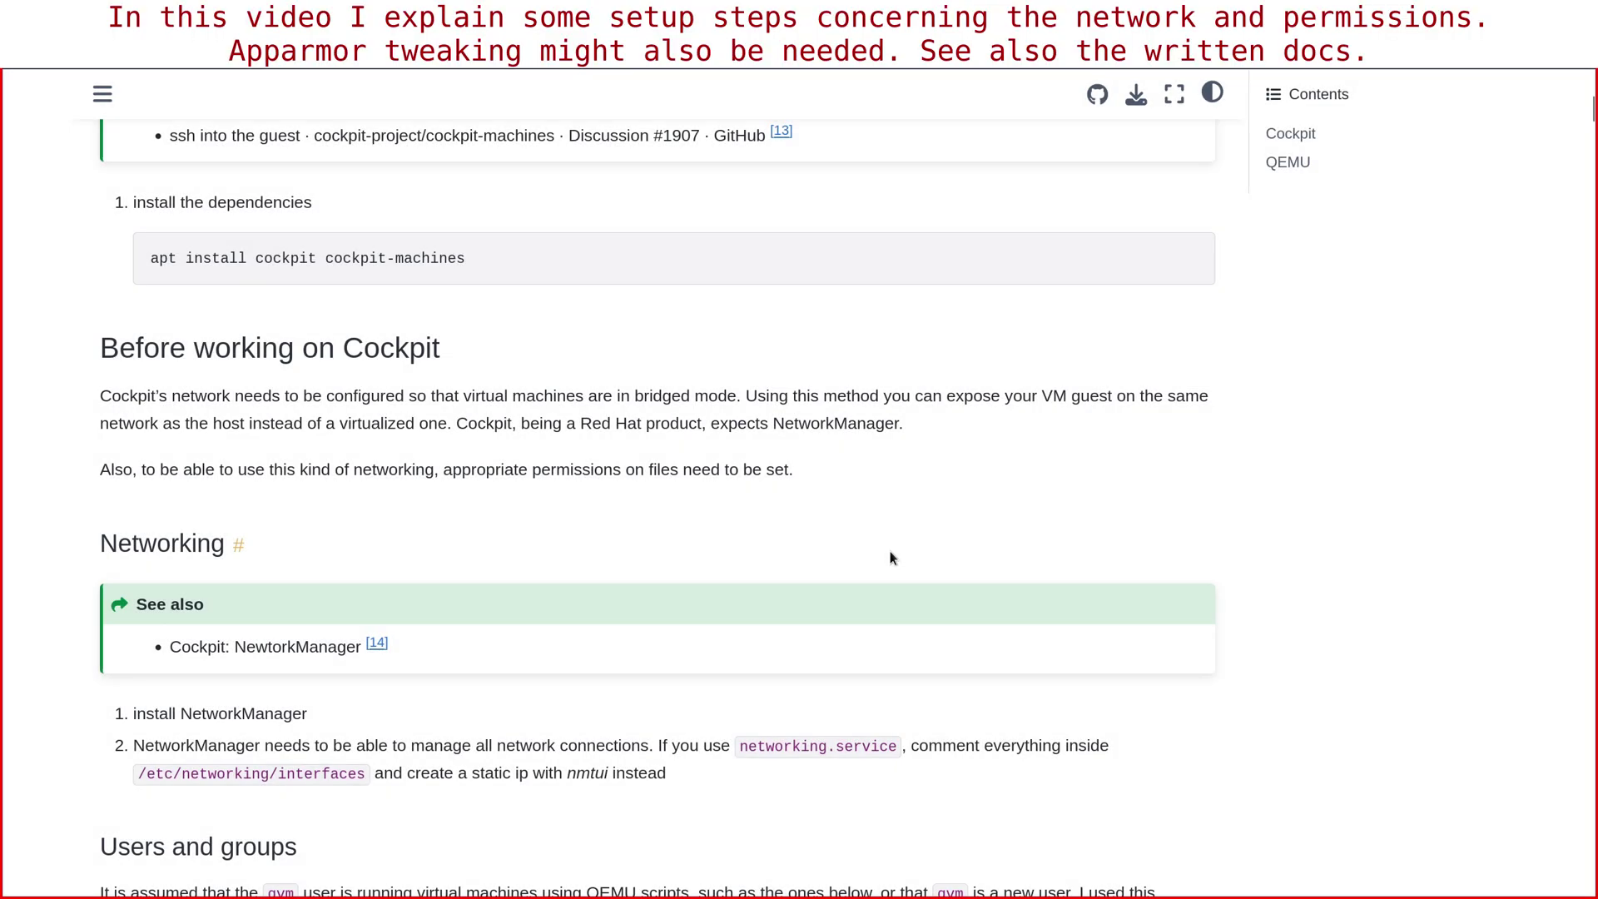
- Scroll the docs to Networking and follow the 'Cockpit: NewtorkManager' documentation link
scroll(890, 551, down, 3)
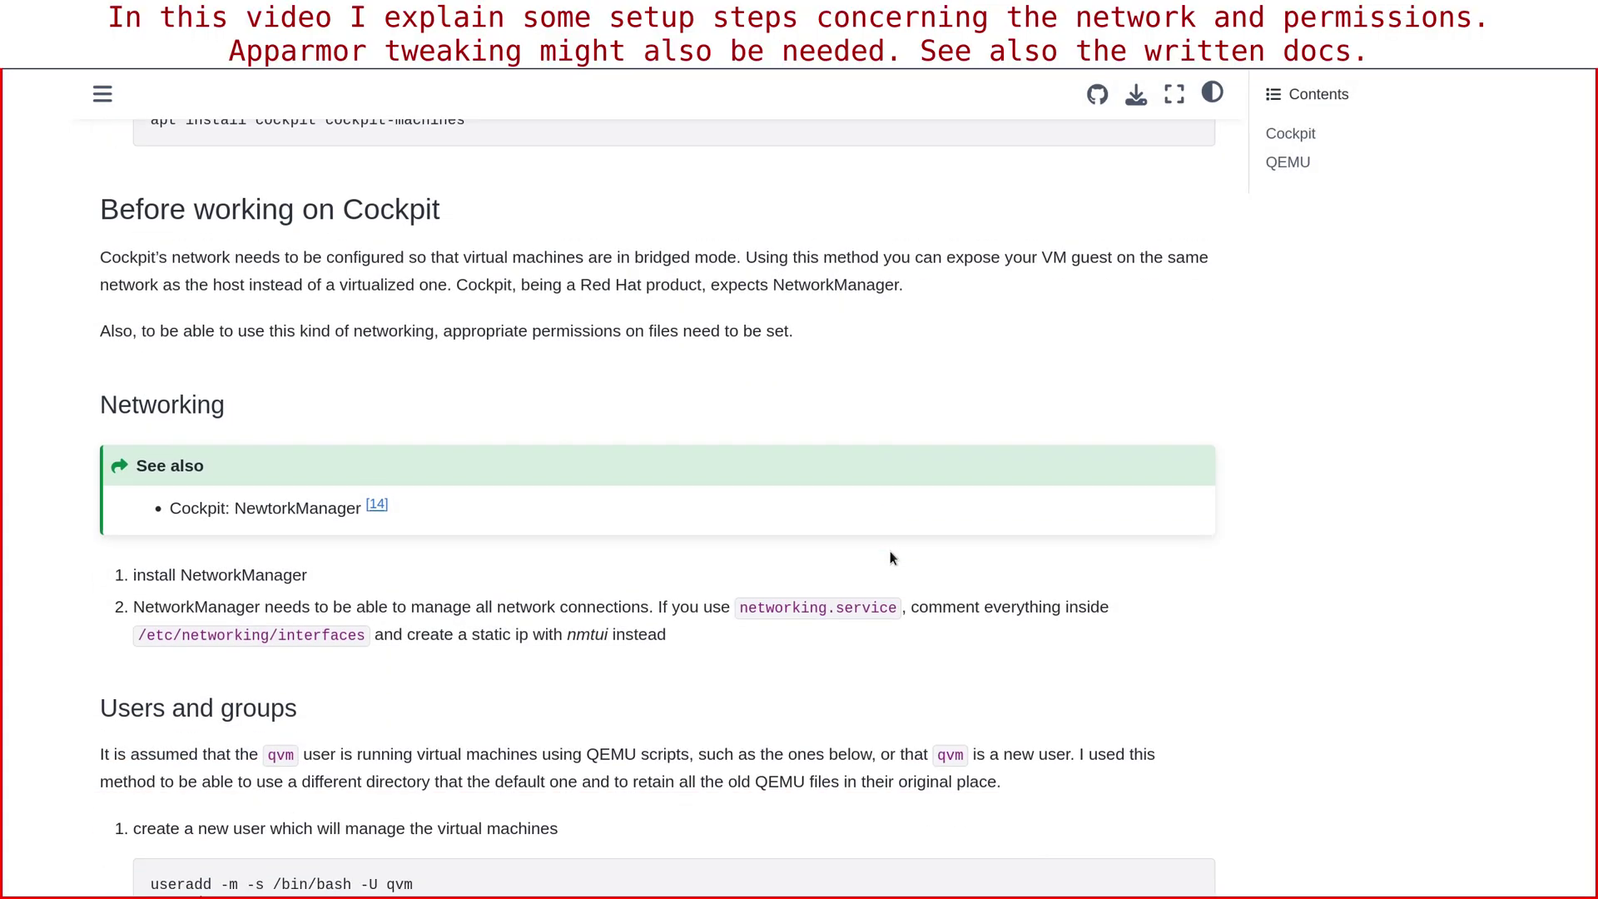
scroll(891, 558, up, 3)
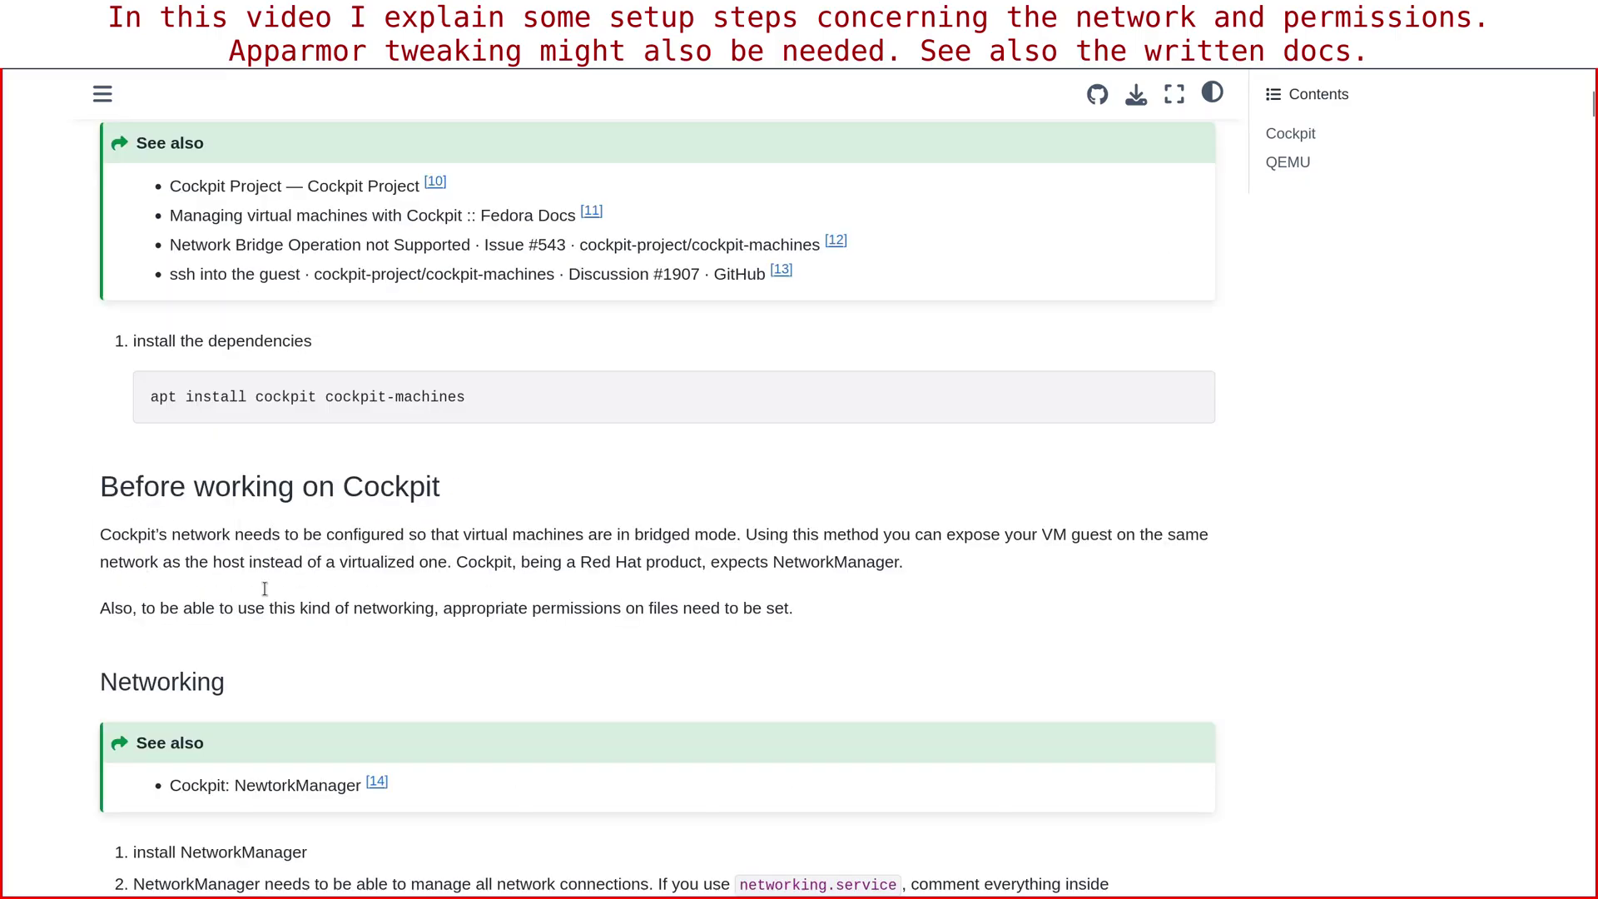
scroll(237, 757, down, 2)
click(241, 658)
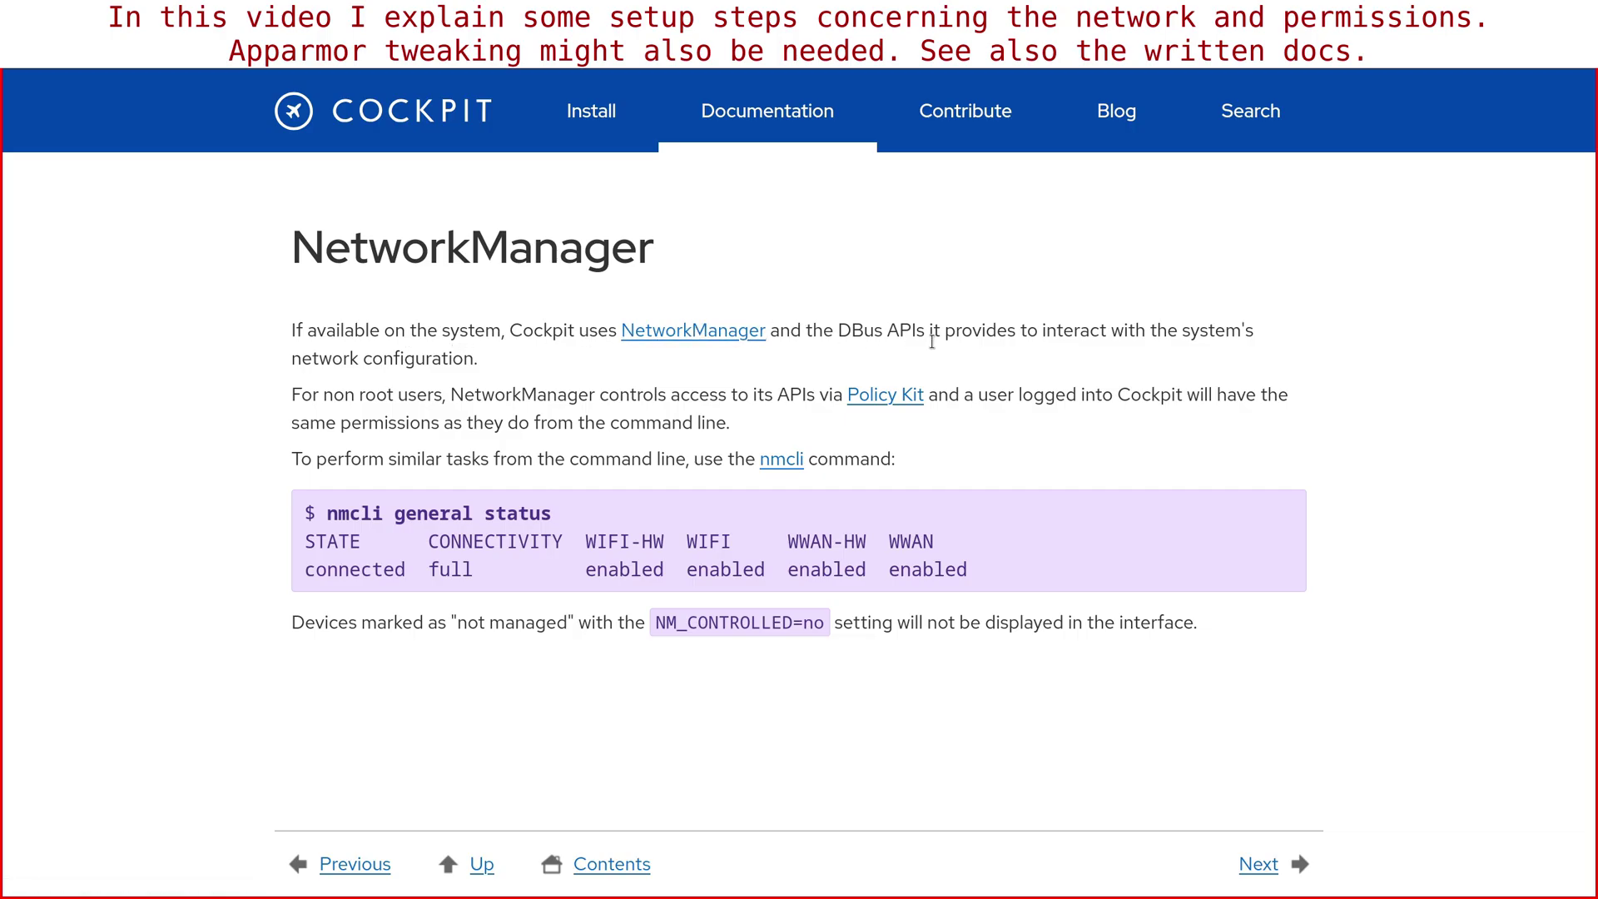
- Highlight the text on how Cockpit uses NetworkManager and the network bridge definition
mouse_move(473, 357)
mouse_down()
mouse_move(343, 332)
mouse_move(282, 368)
mouse_move(287, 338)
mouse_up()
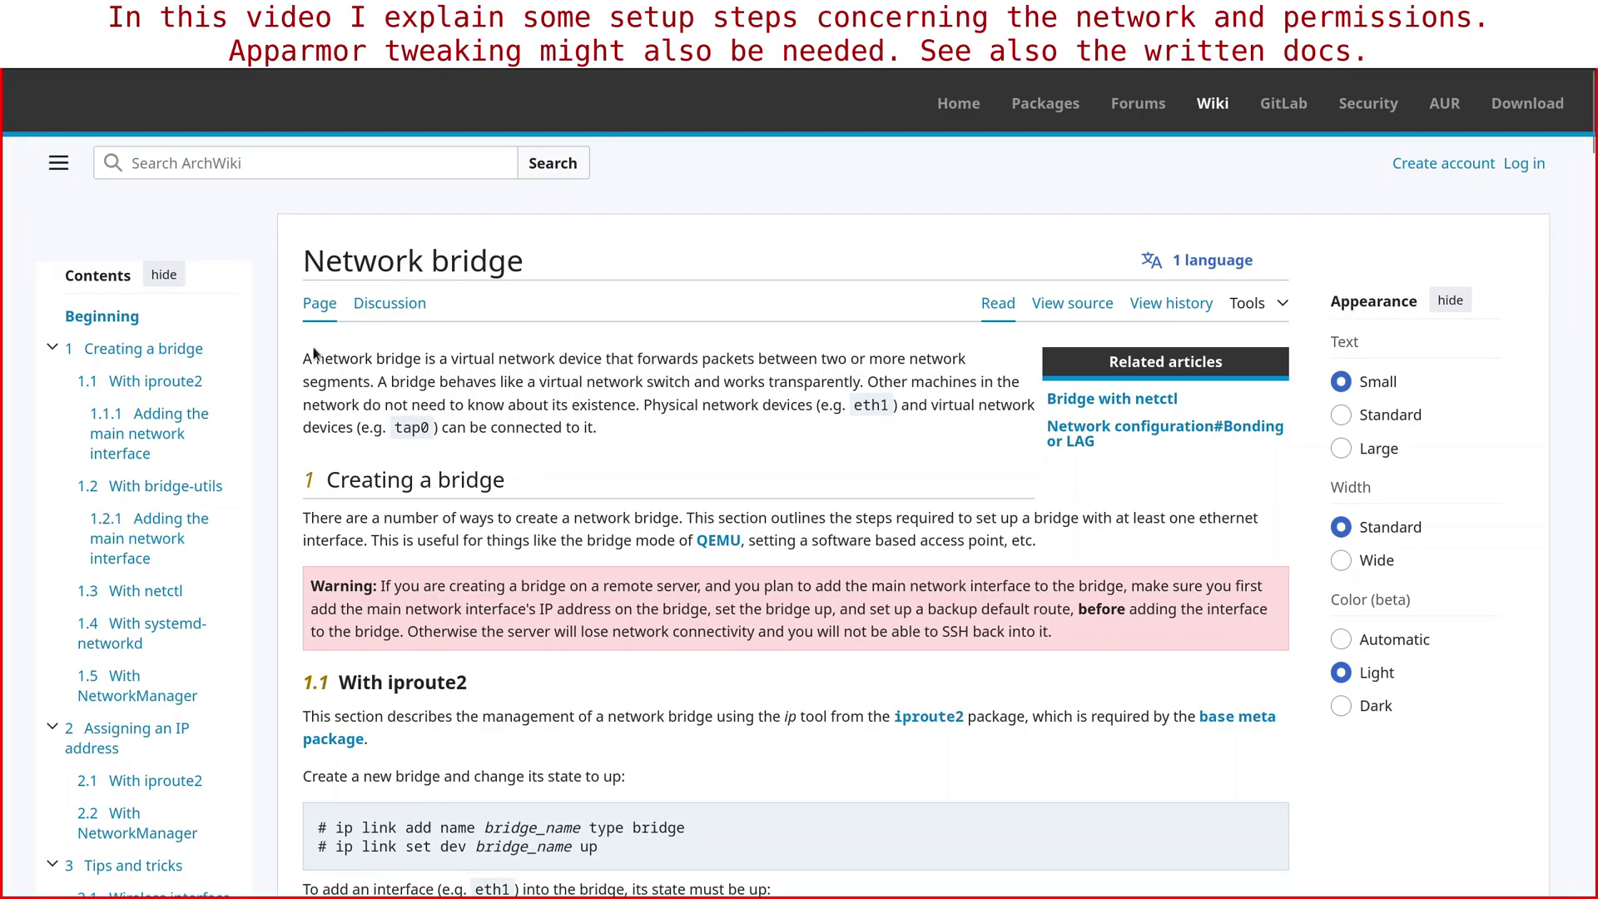
mouse_move(301, 359)
mouse_down()
mouse_move(452, 356)
mouse_move(378, 381)
mouse_move(719, 382)
mouse_up()
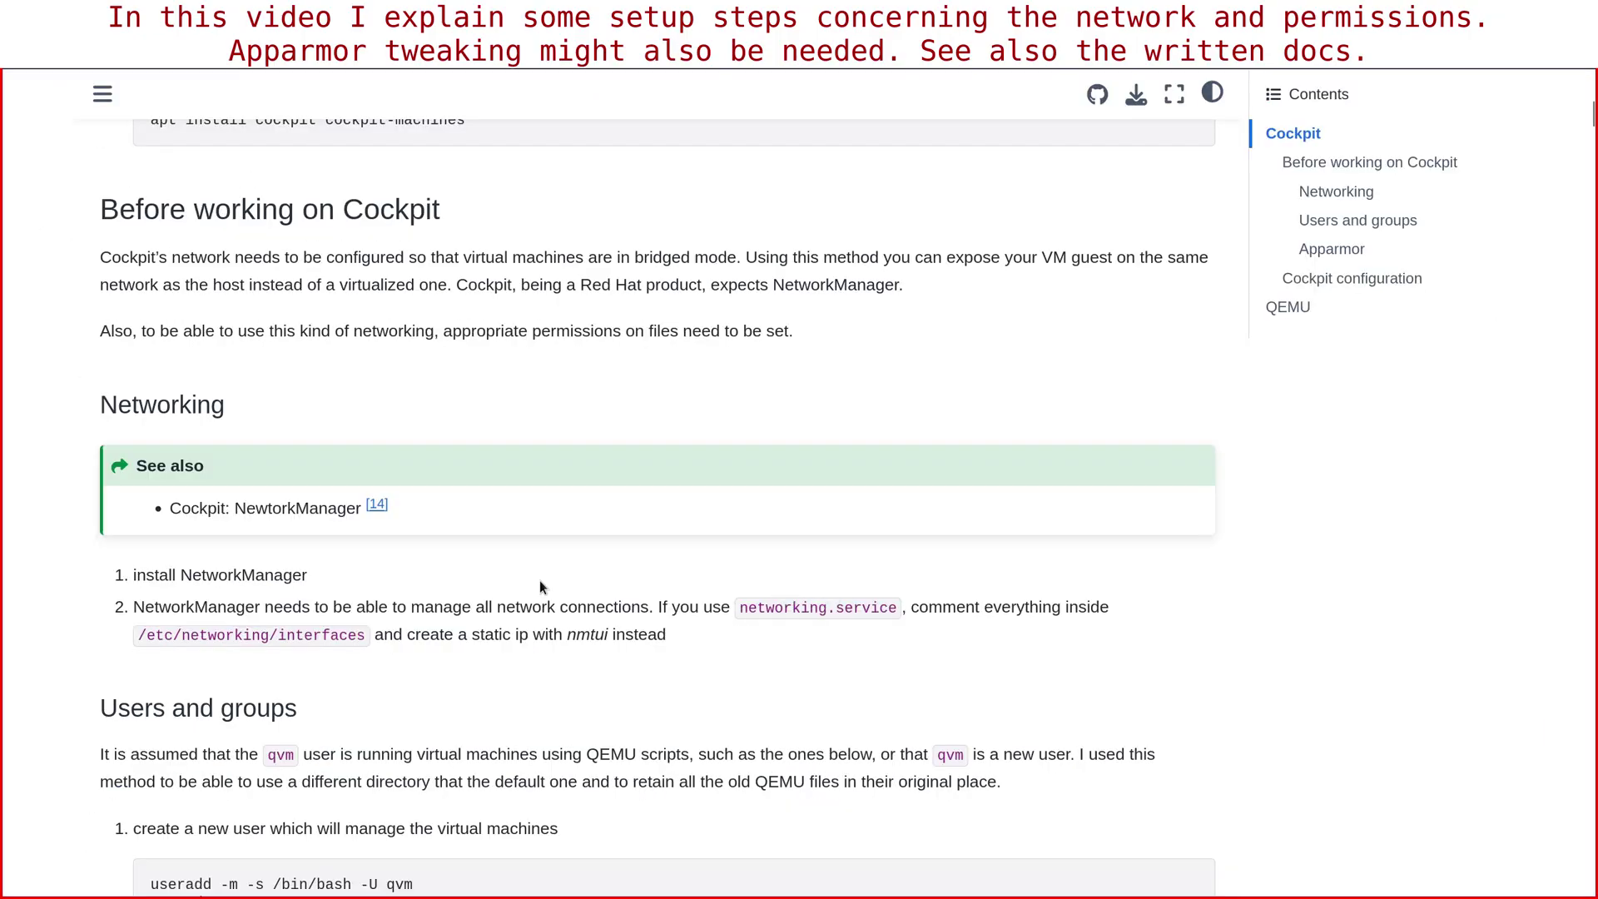
- Scroll past Users and groups, briefly highlighting the new user's group permission commands
scroll(441, 696, up, 2)
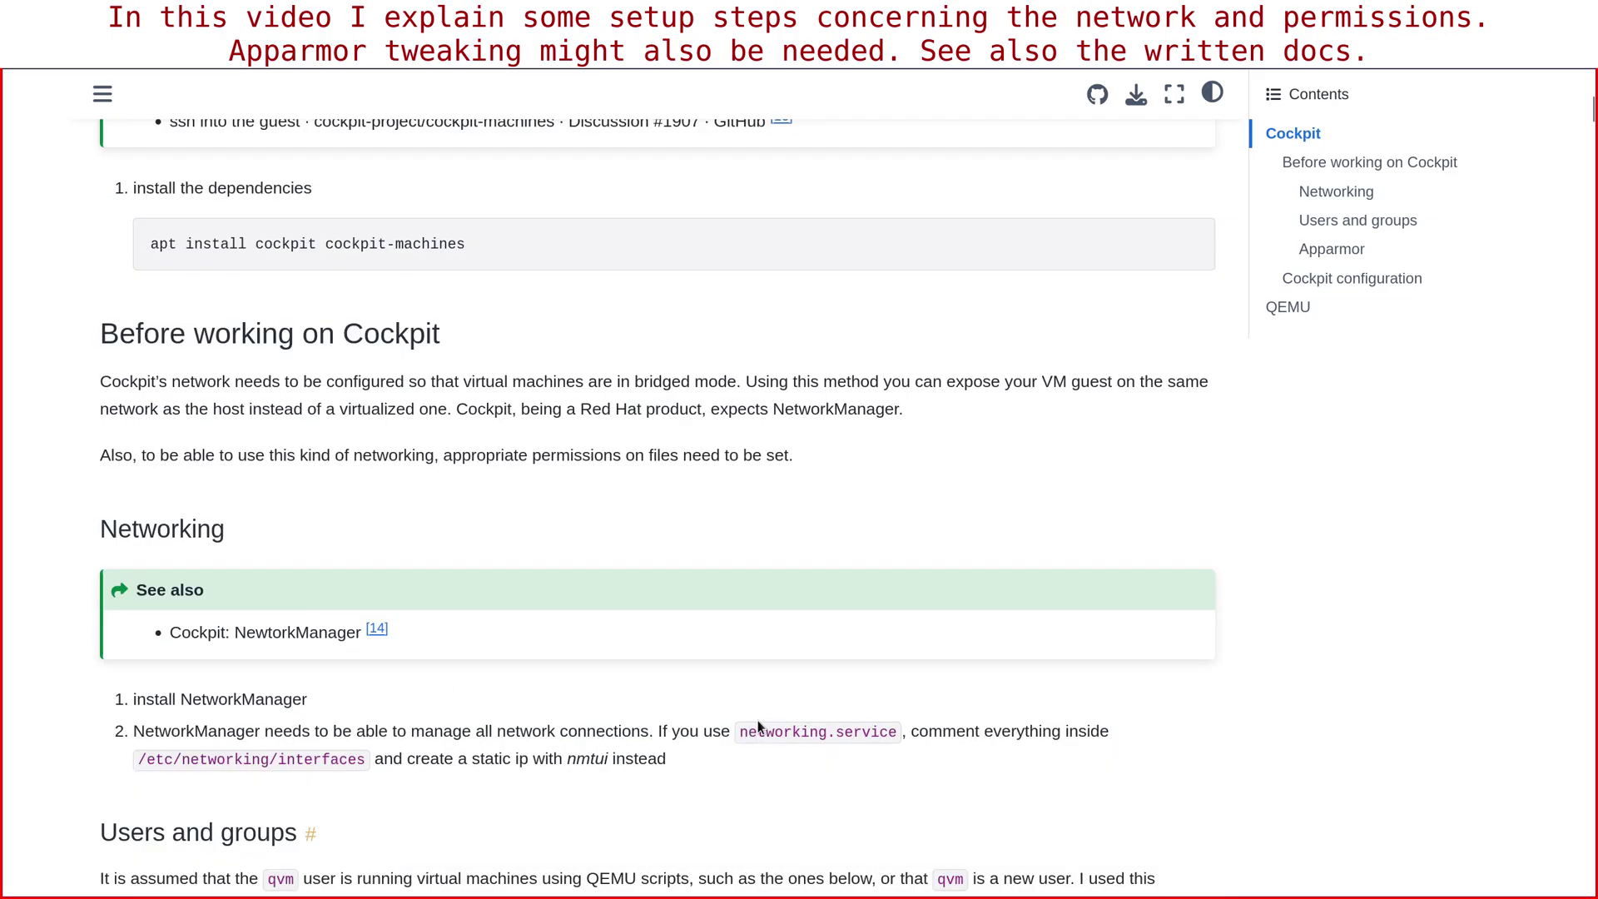
scroll(757, 721, up, 3)
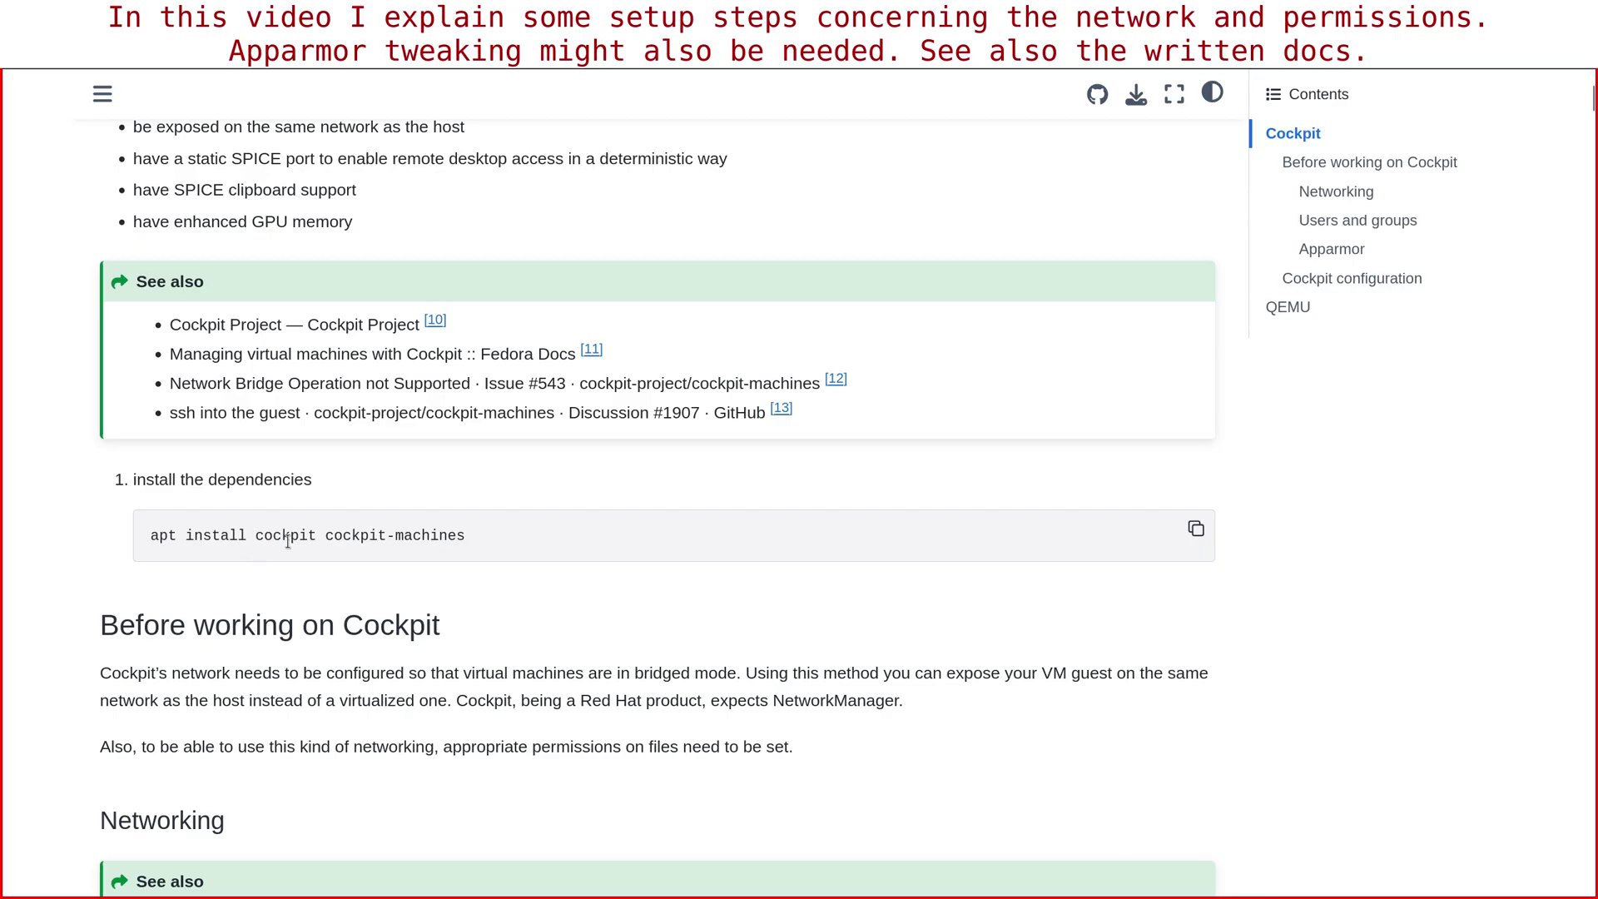
mouse_move(437, 534)
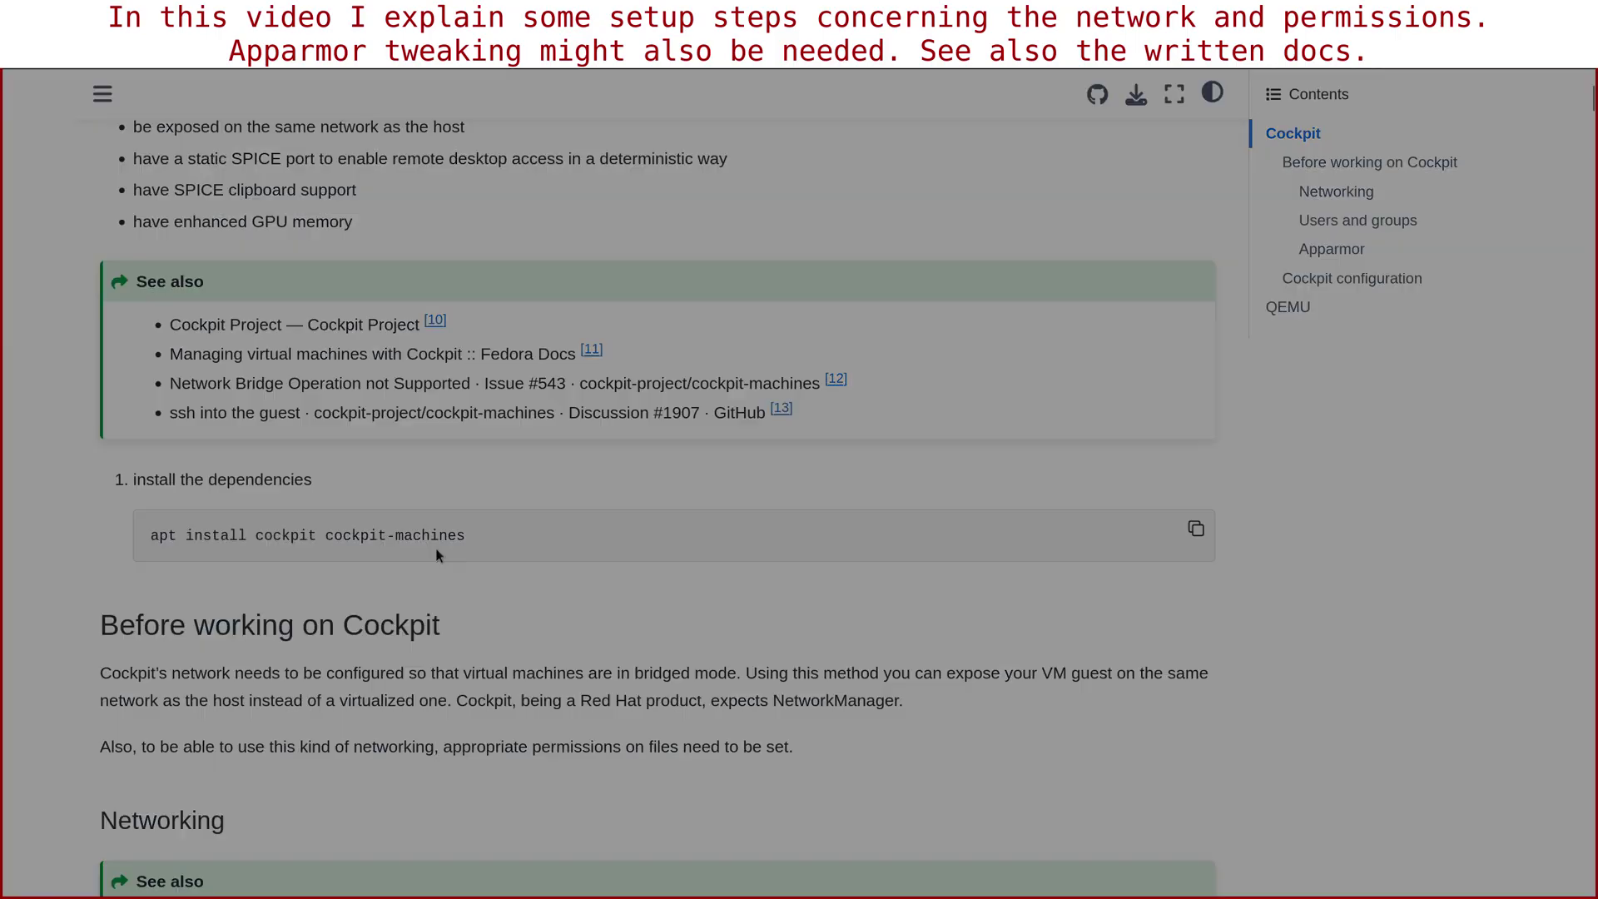
scroll(508, 581, down, 3)
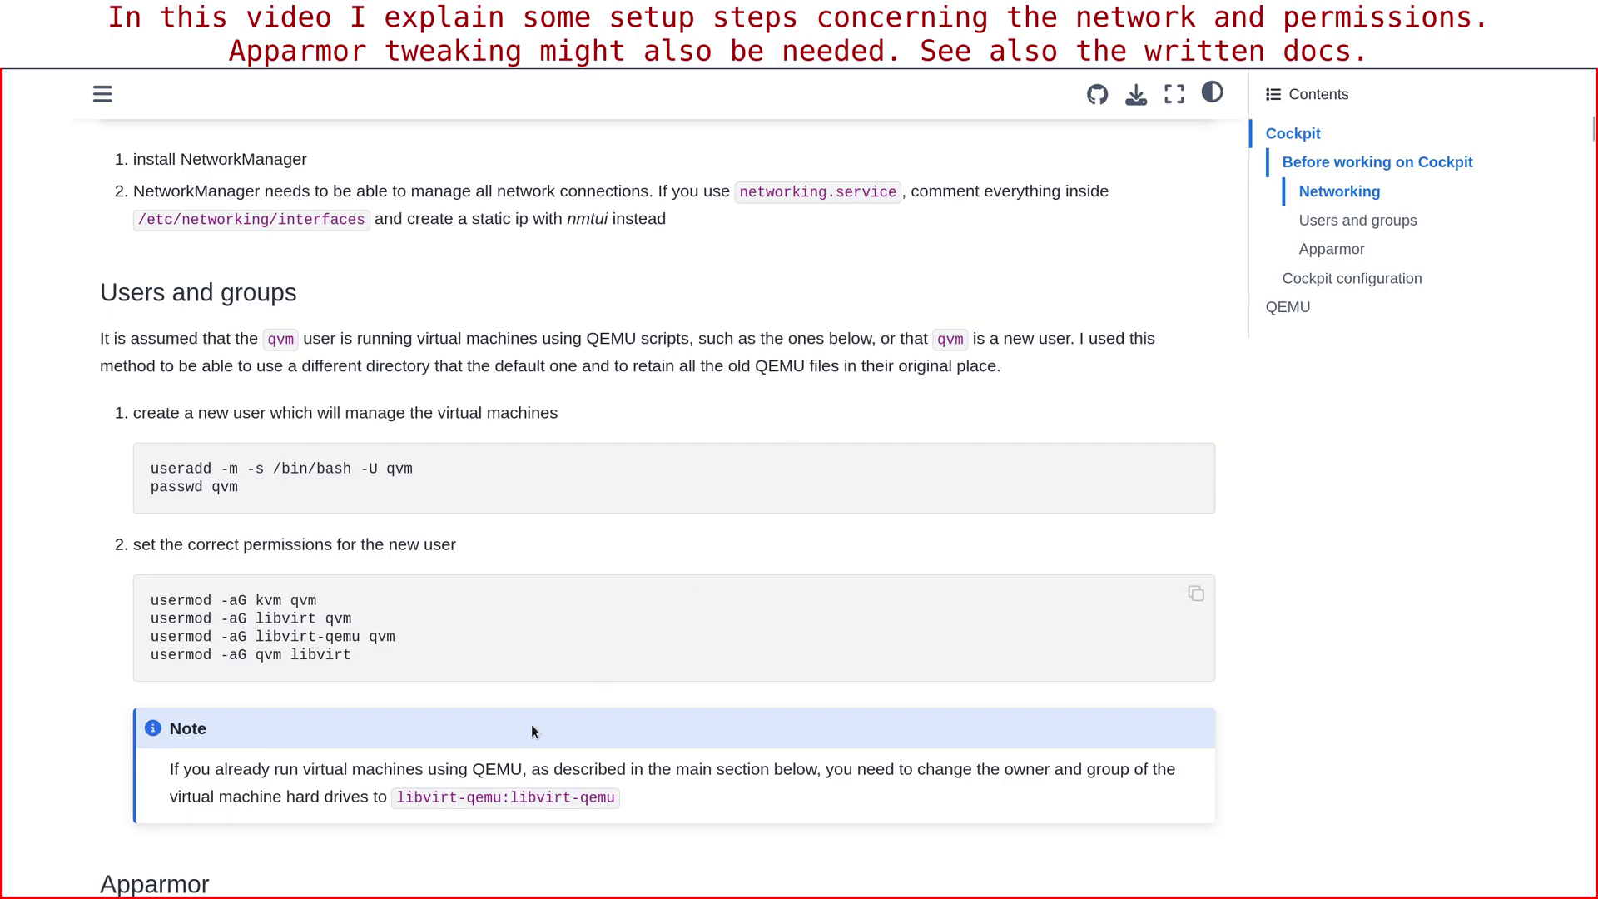
drag(255, 617, 361, 637)
click(364, 648)
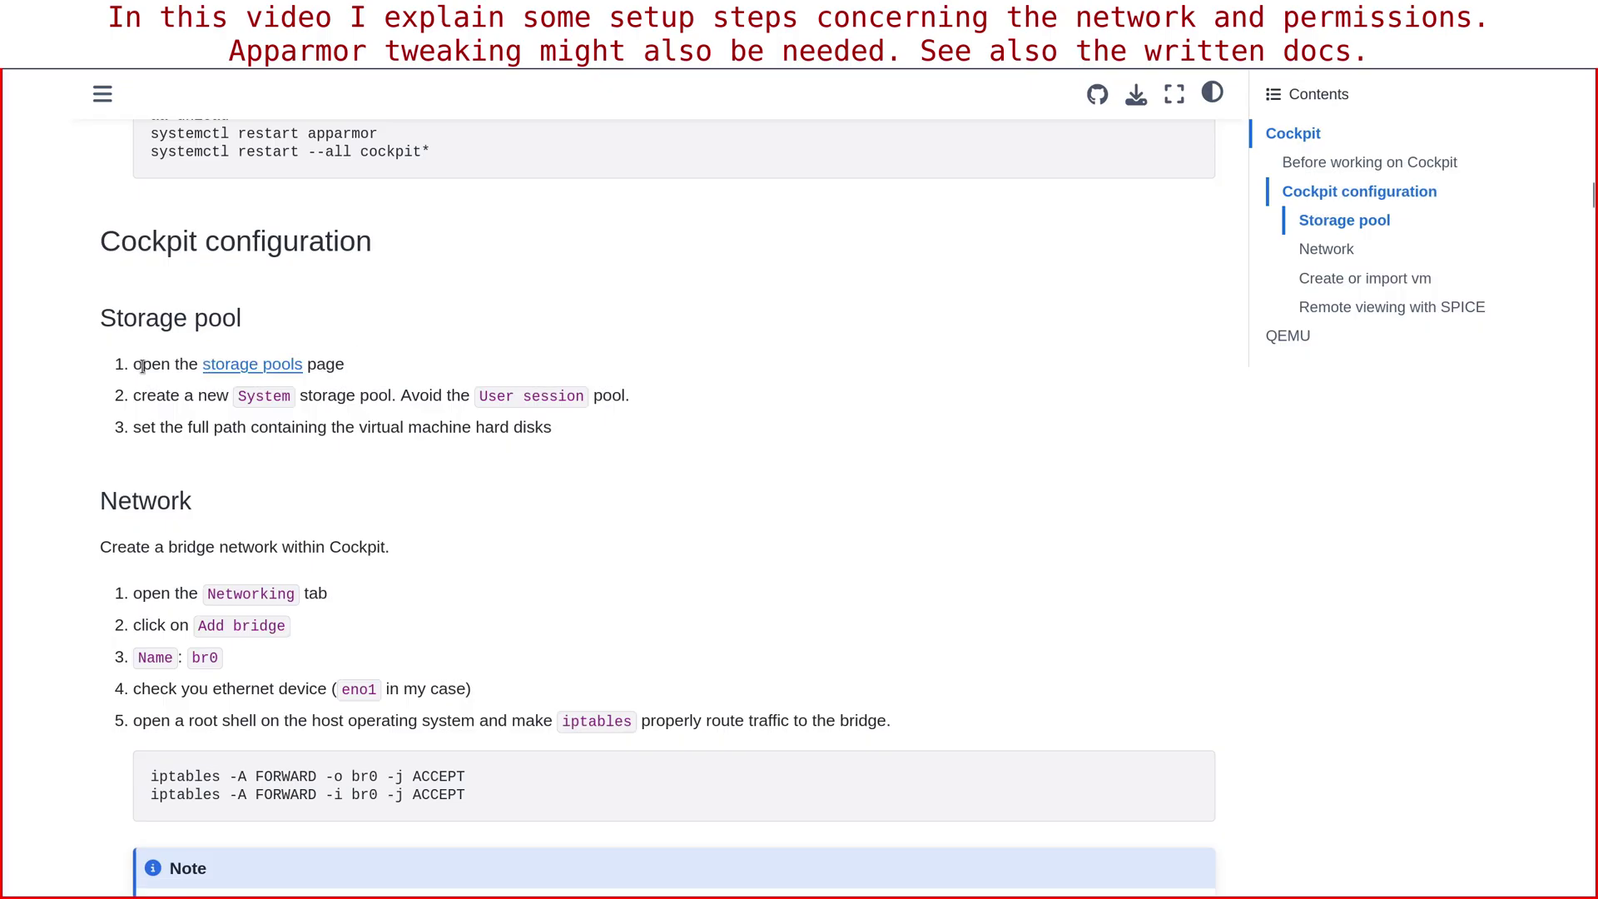
- Review Cockpit's storage pools, cancelling a new-pool form and listing master system's storage volumes
click(236, 364)
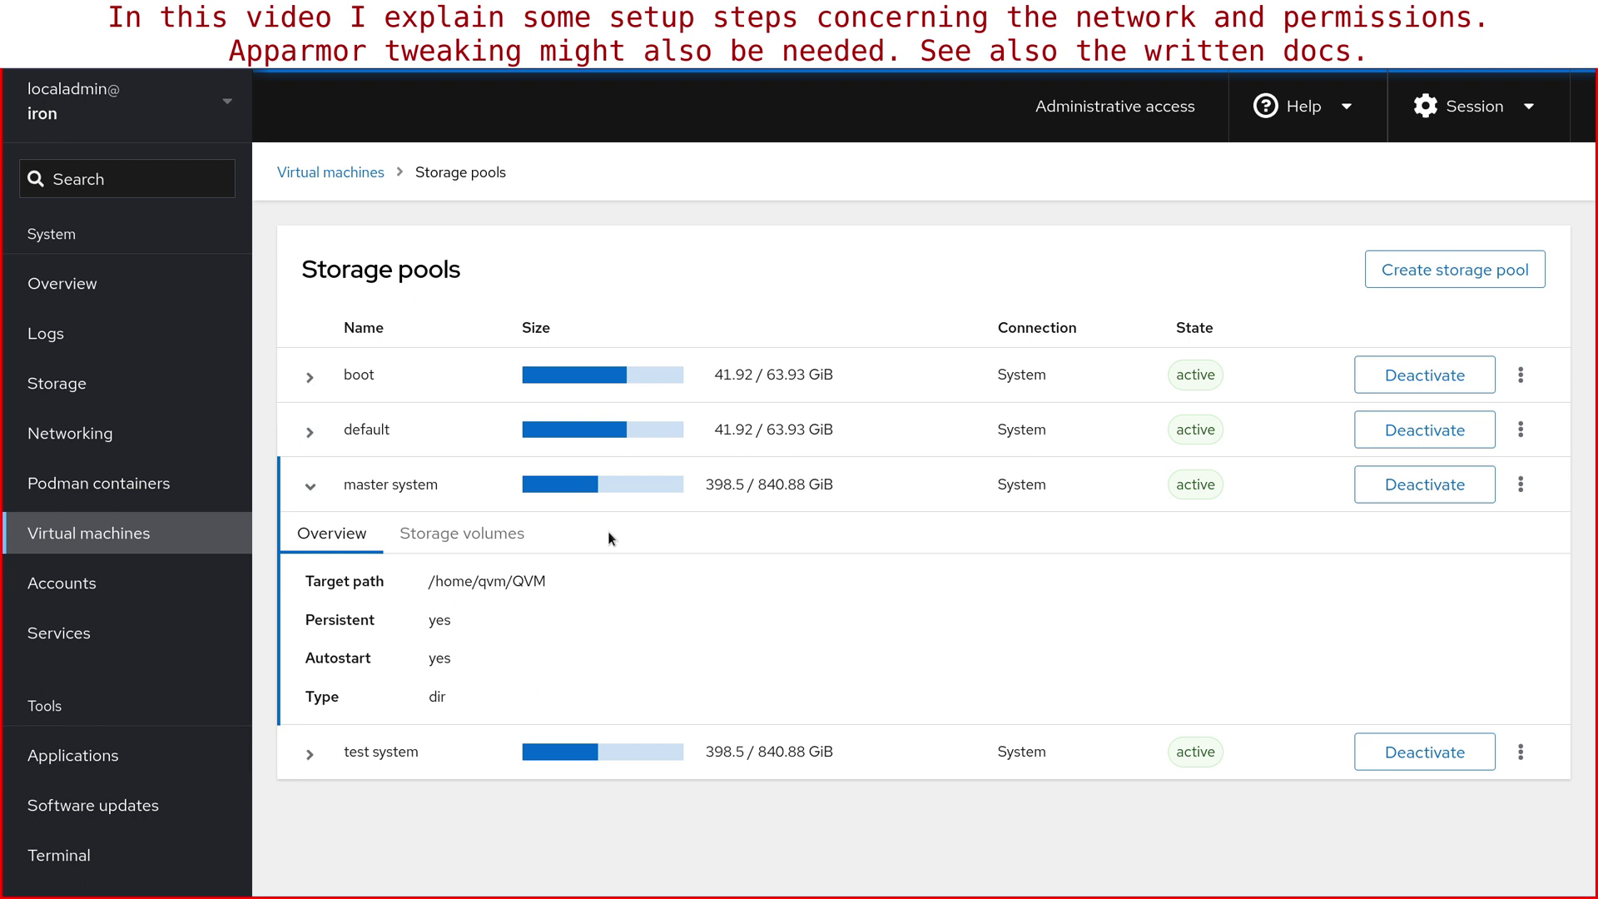
click(1392, 268)
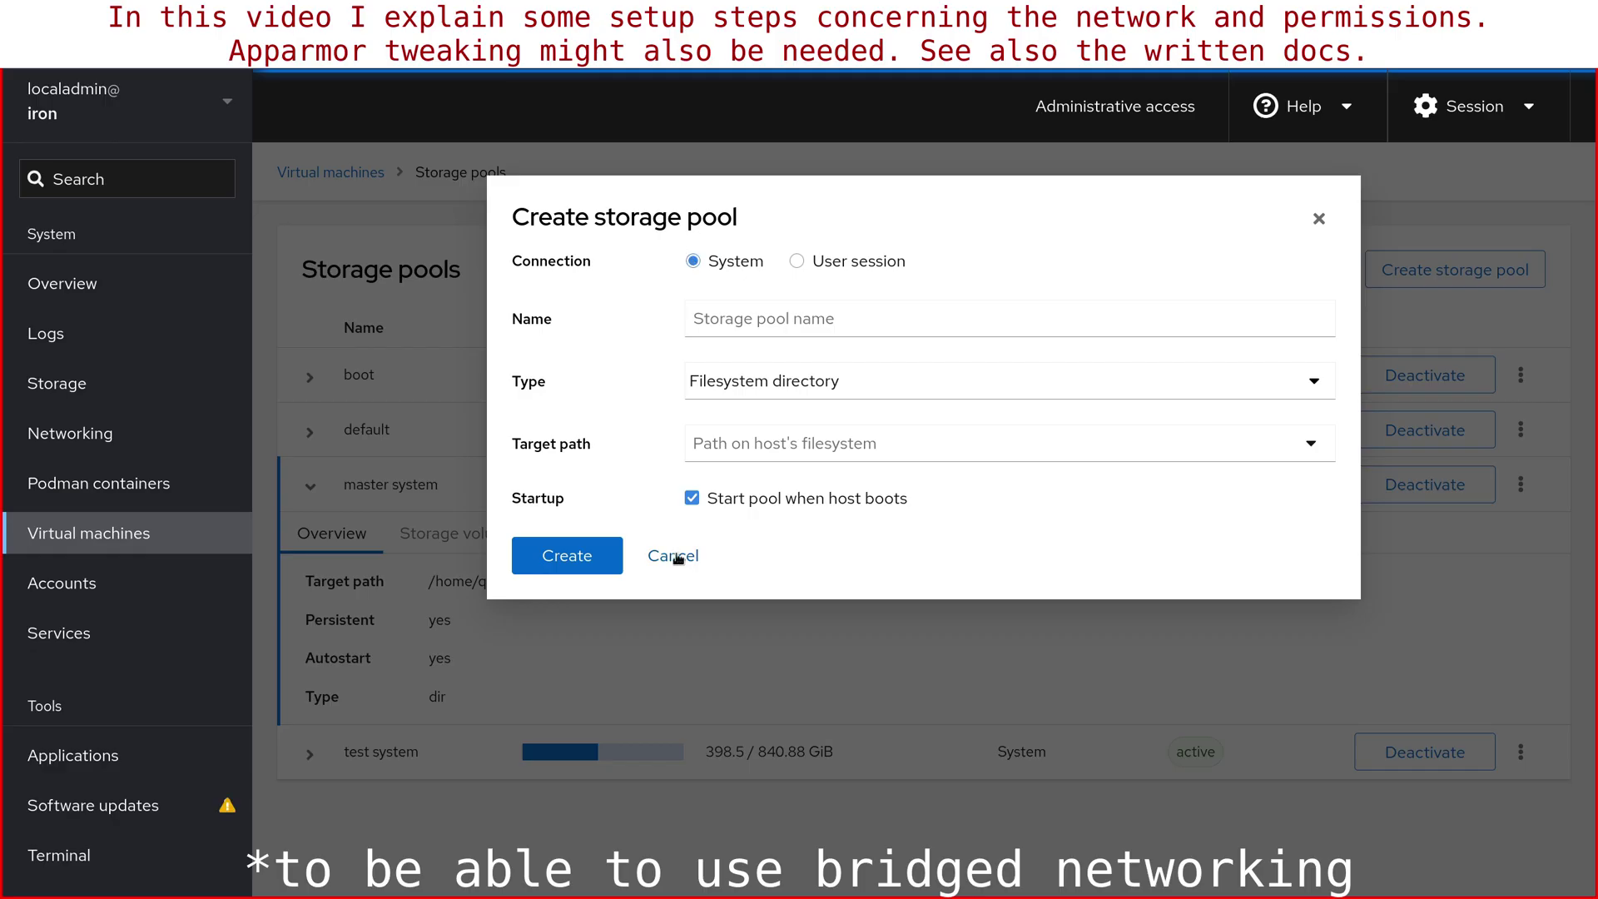
click(672, 555)
click(456, 532)
scroll(487, 713, down, 2)
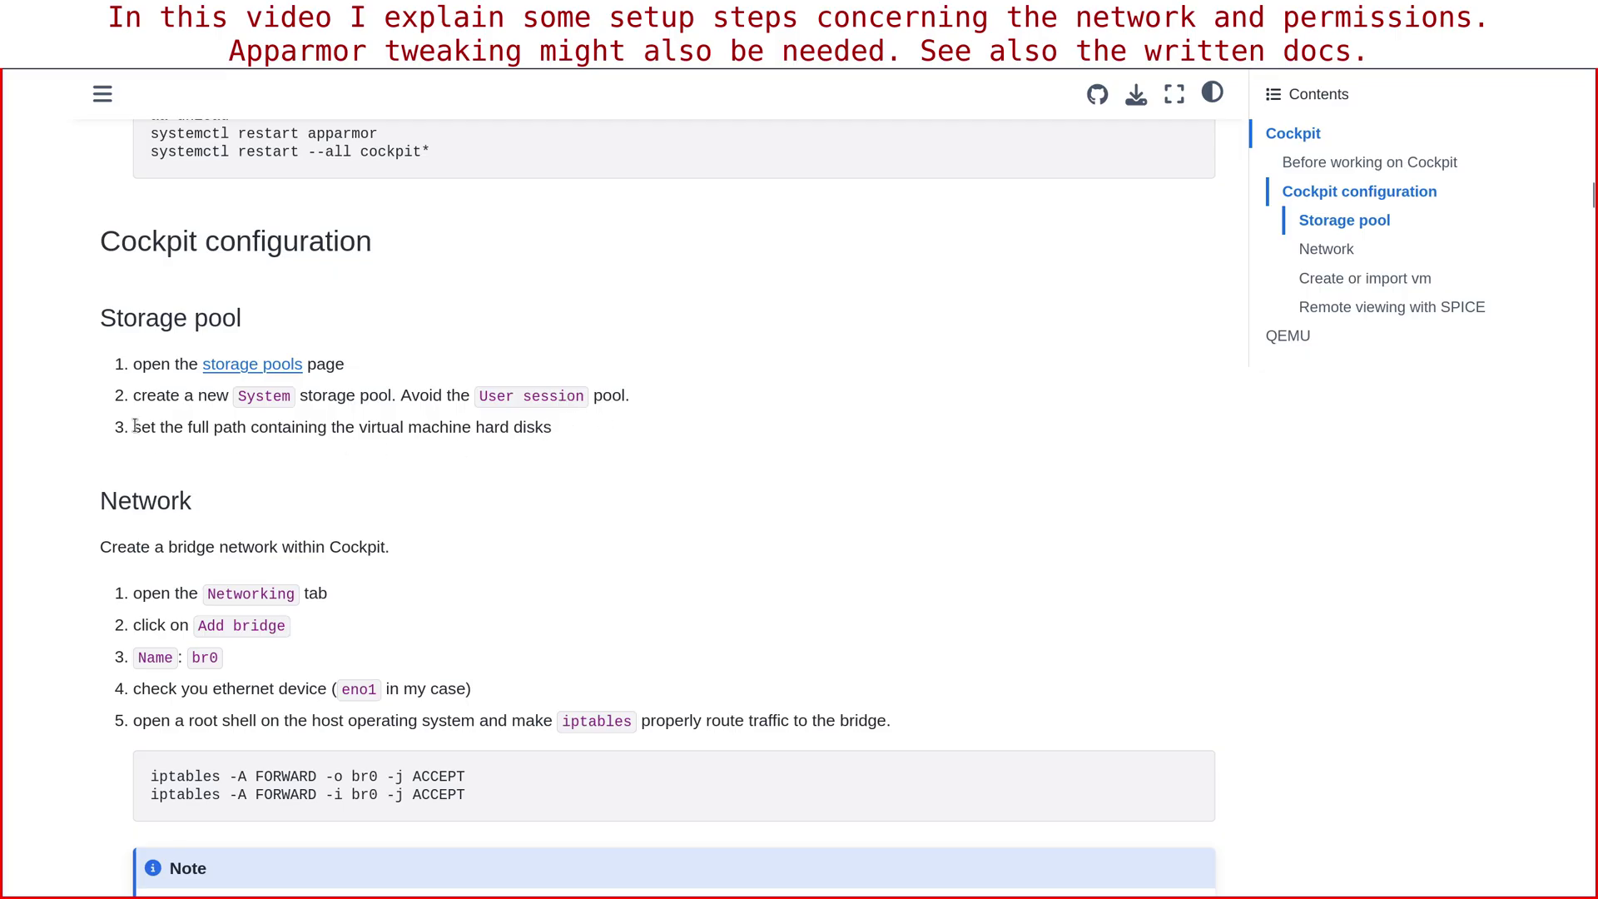
- Highlight the docs' third storage pool step about the hard disk path
drag(136, 435, 584, 437)
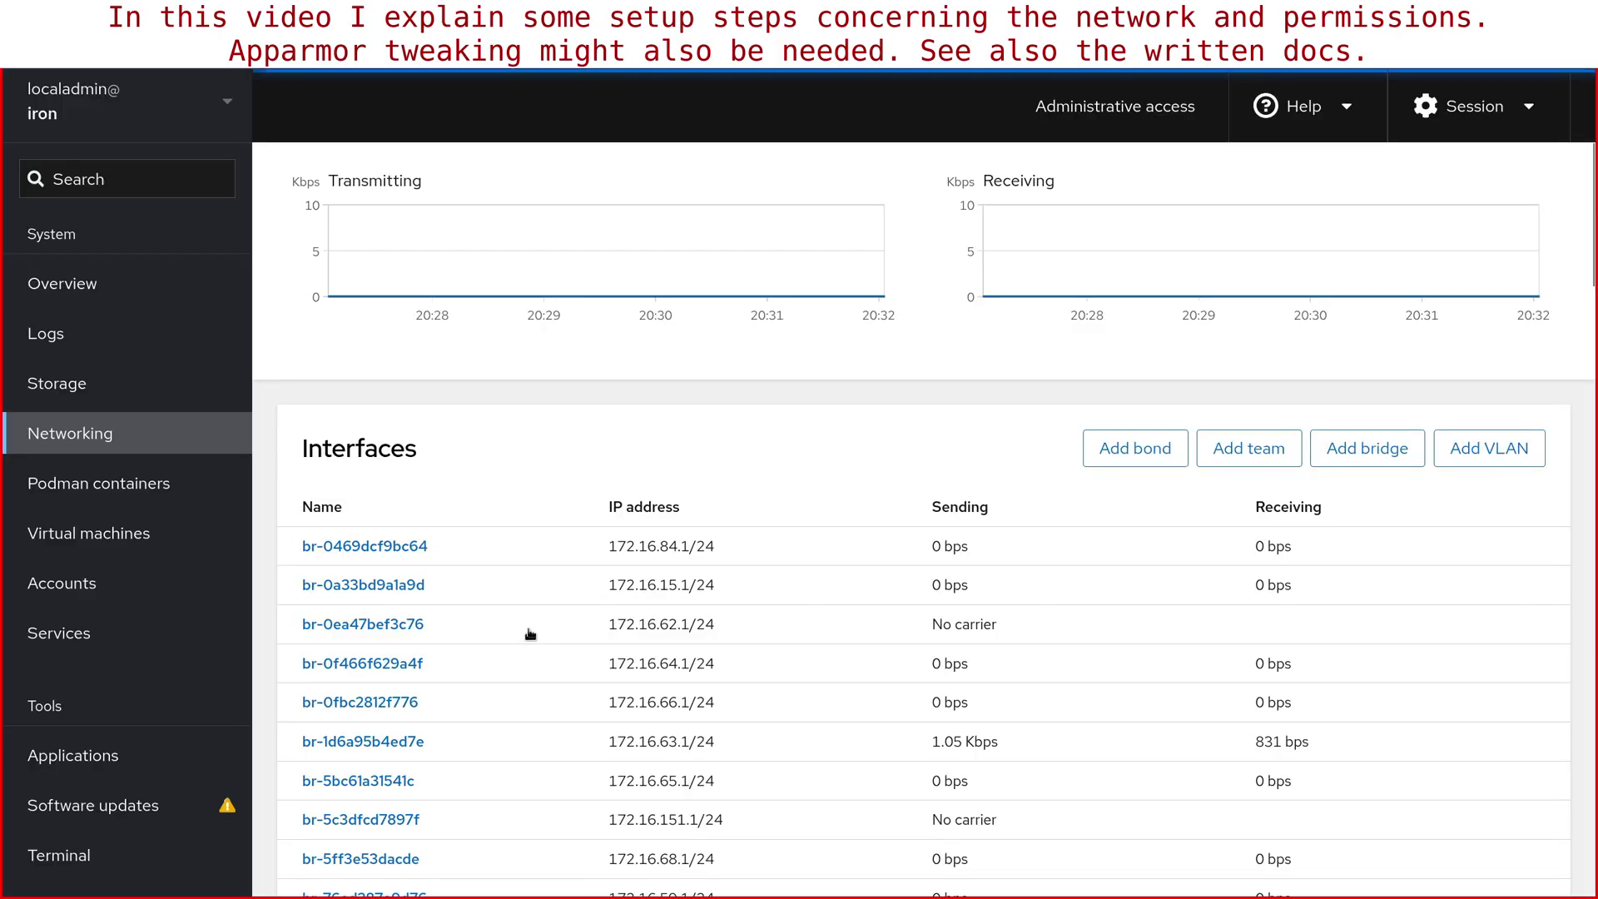
- Scroll the Networking Interfaces list to inspect the existing br0 and Docker bridges
scroll(426, 608, up, 1)
scroll(420, 627, down, 2)
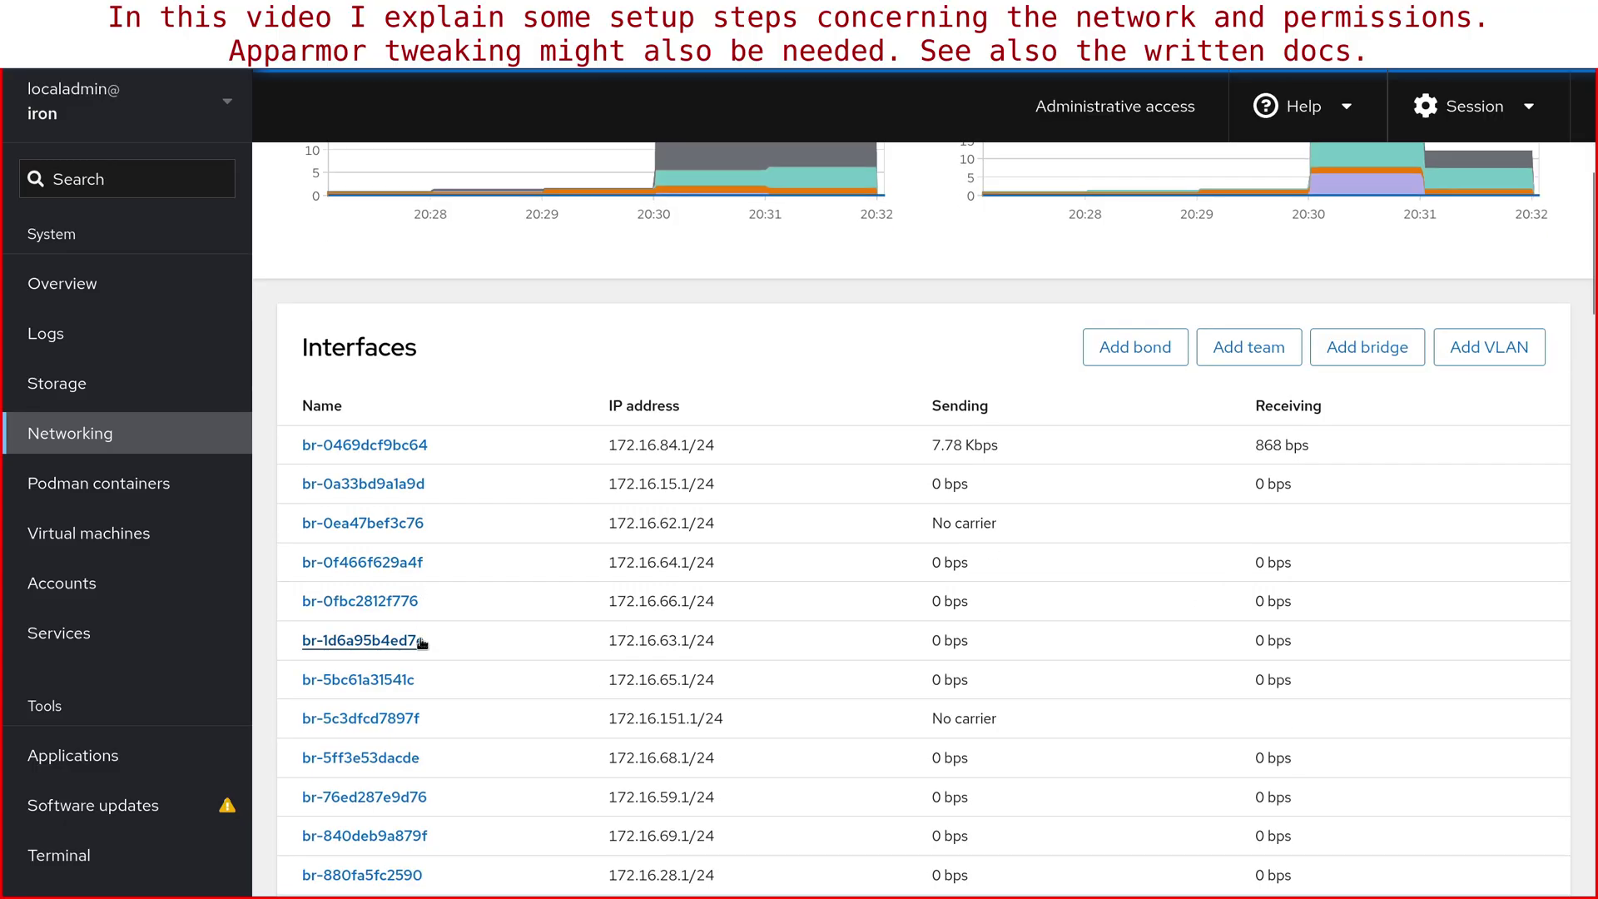
scroll(511, 612, down, 8)
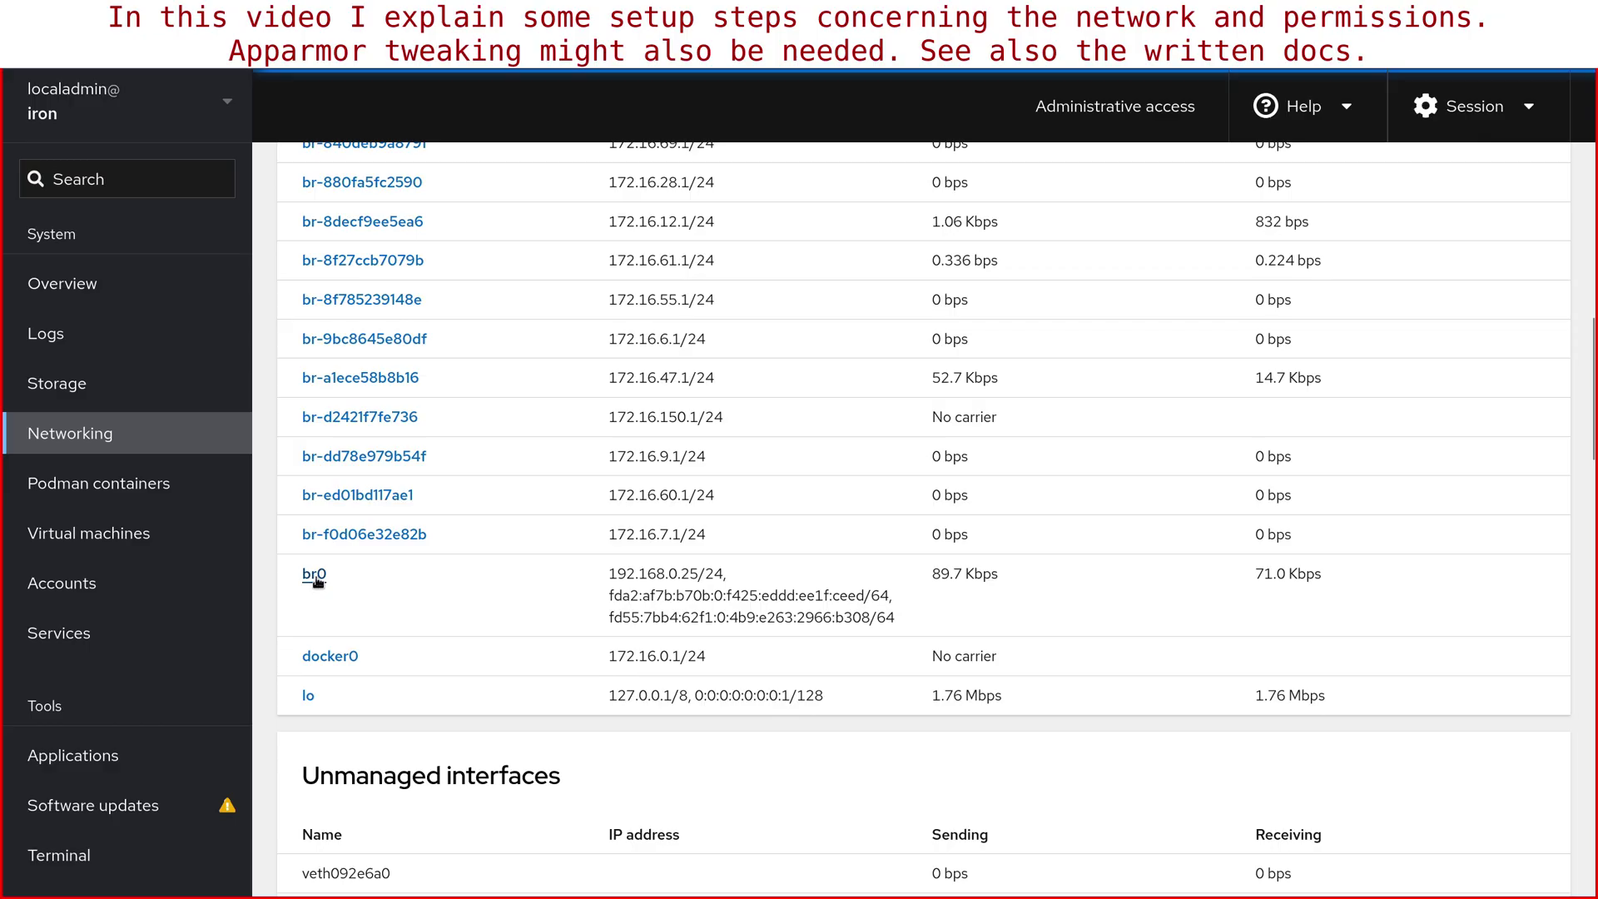
scroll(1327, 511, up, 10)
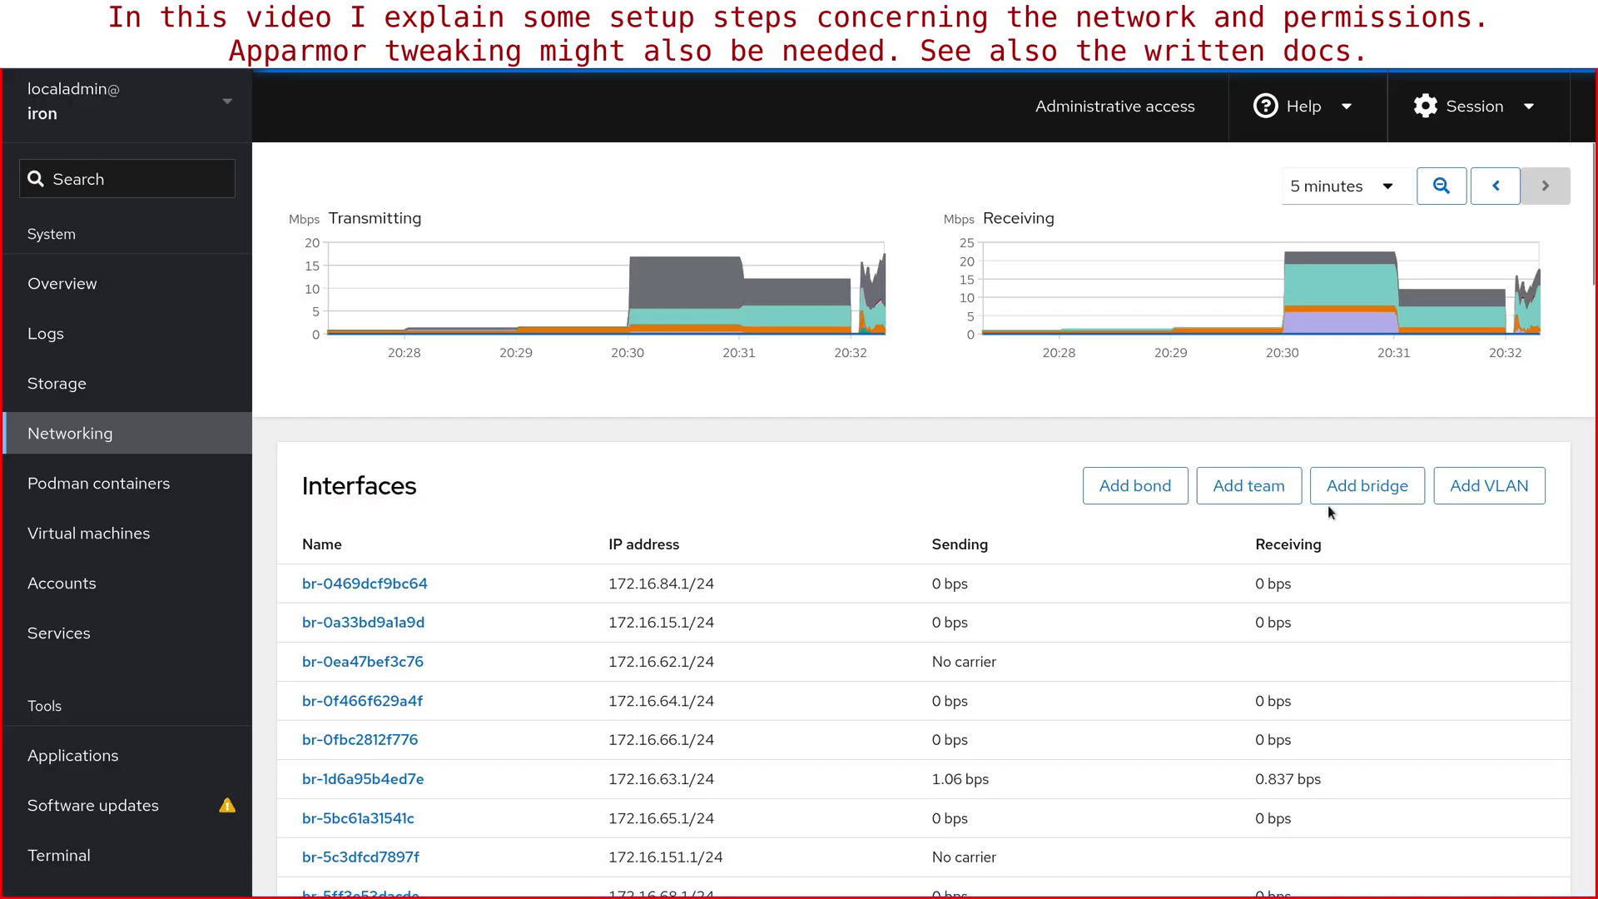
- Add a new bridge named bridge0 and tick eno1 as its port
click(1374, 500)
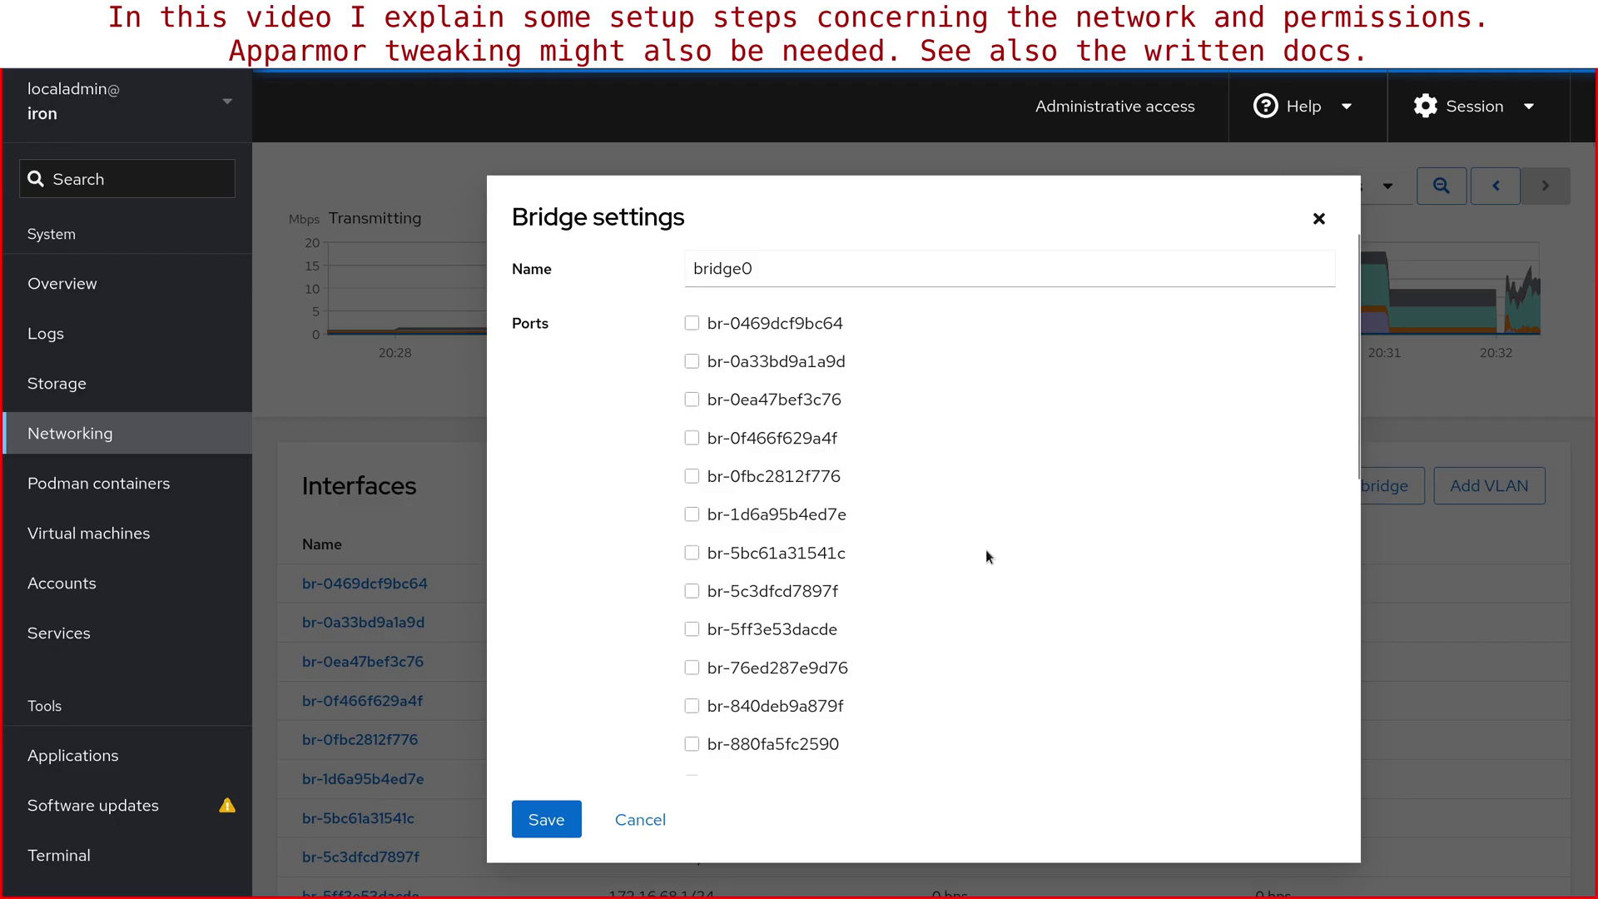
scroll(982, 554, down, 10)
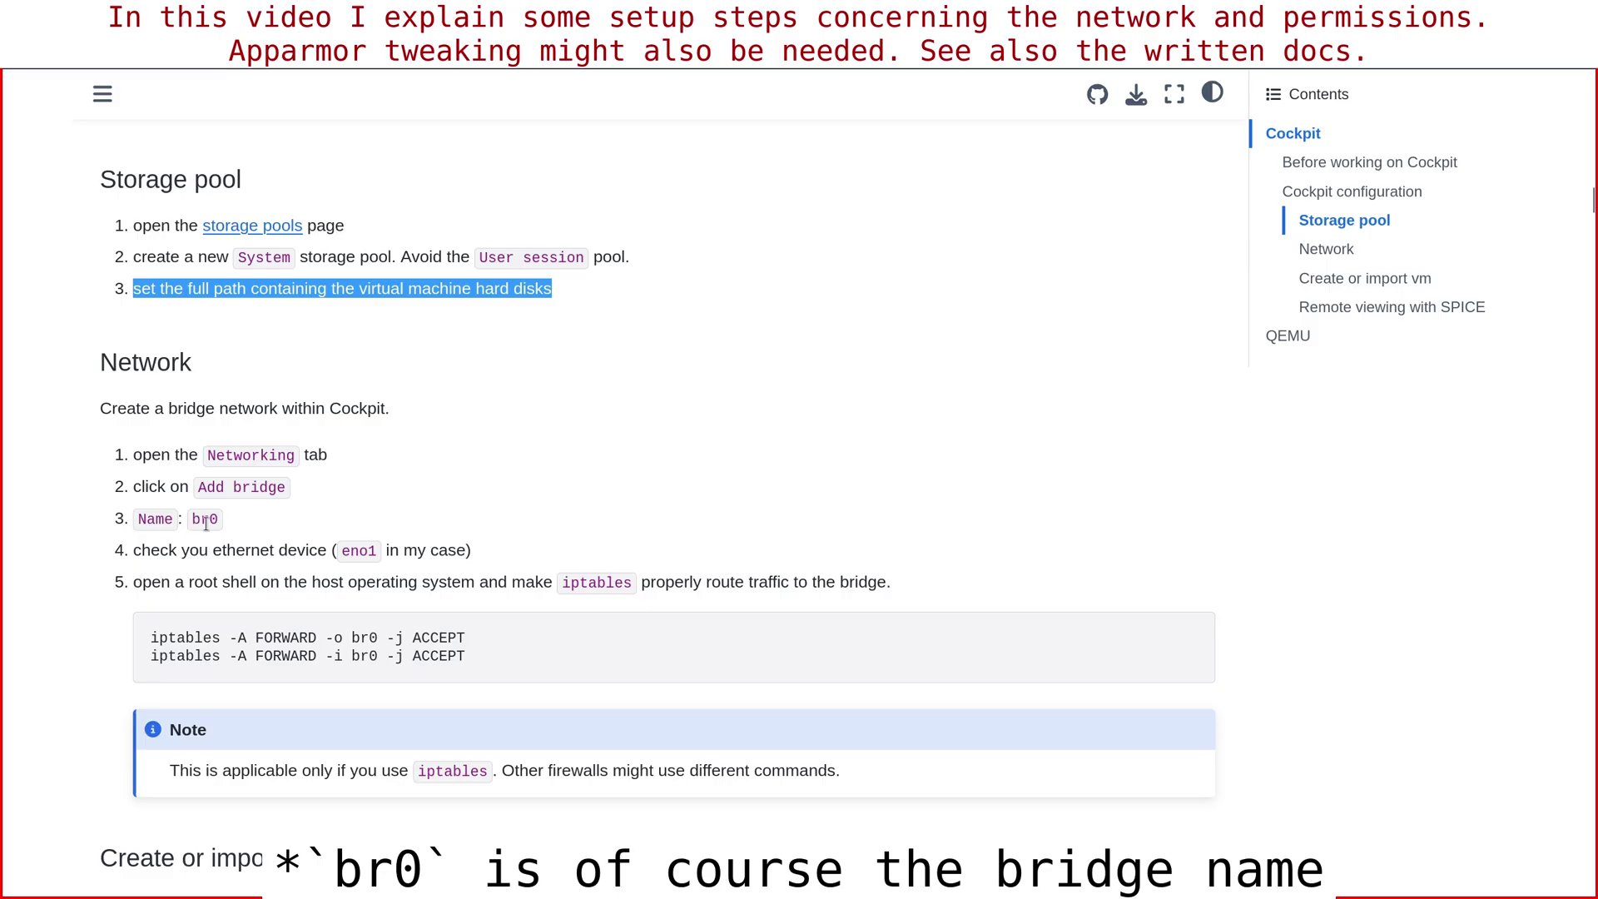
drag(135, 562, 293, 564)
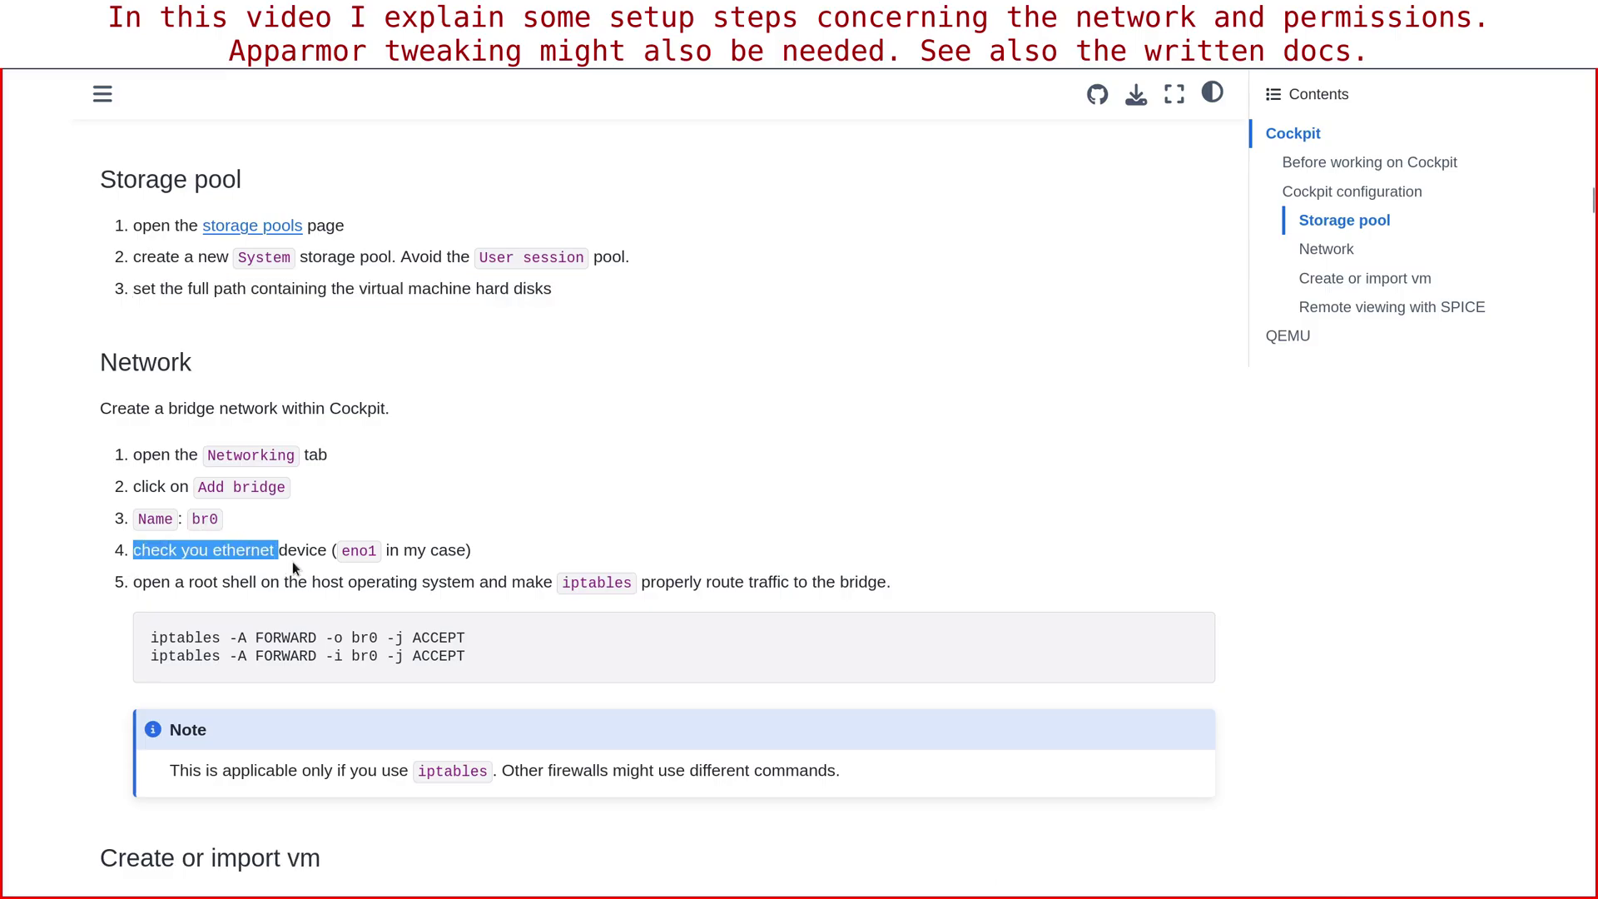
click(303, 583)
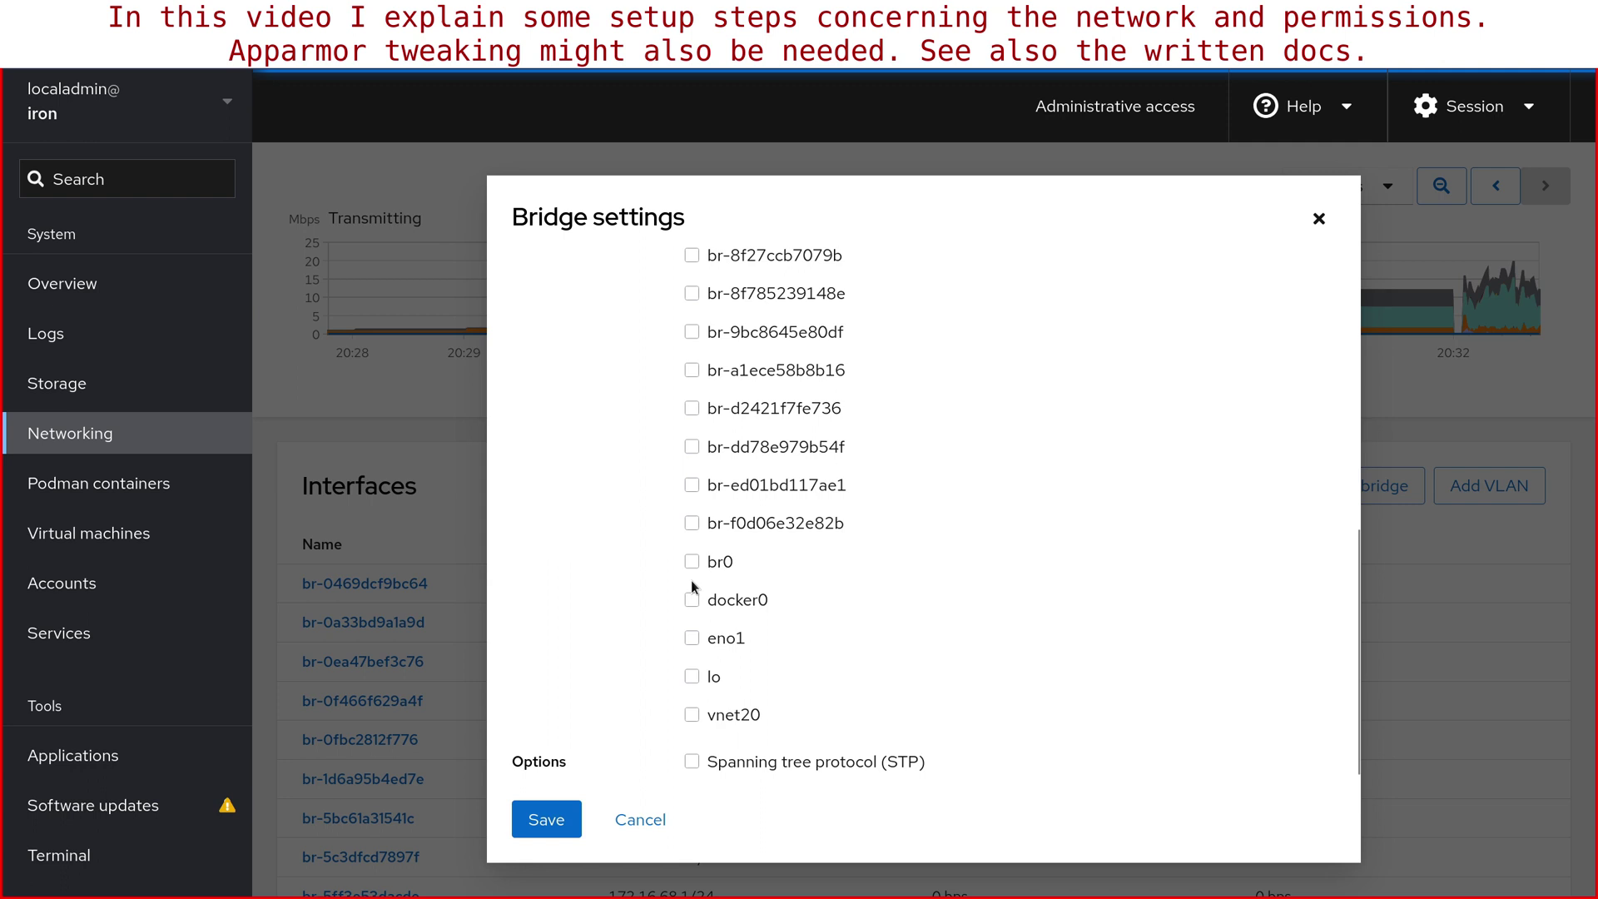
click(691, 639)
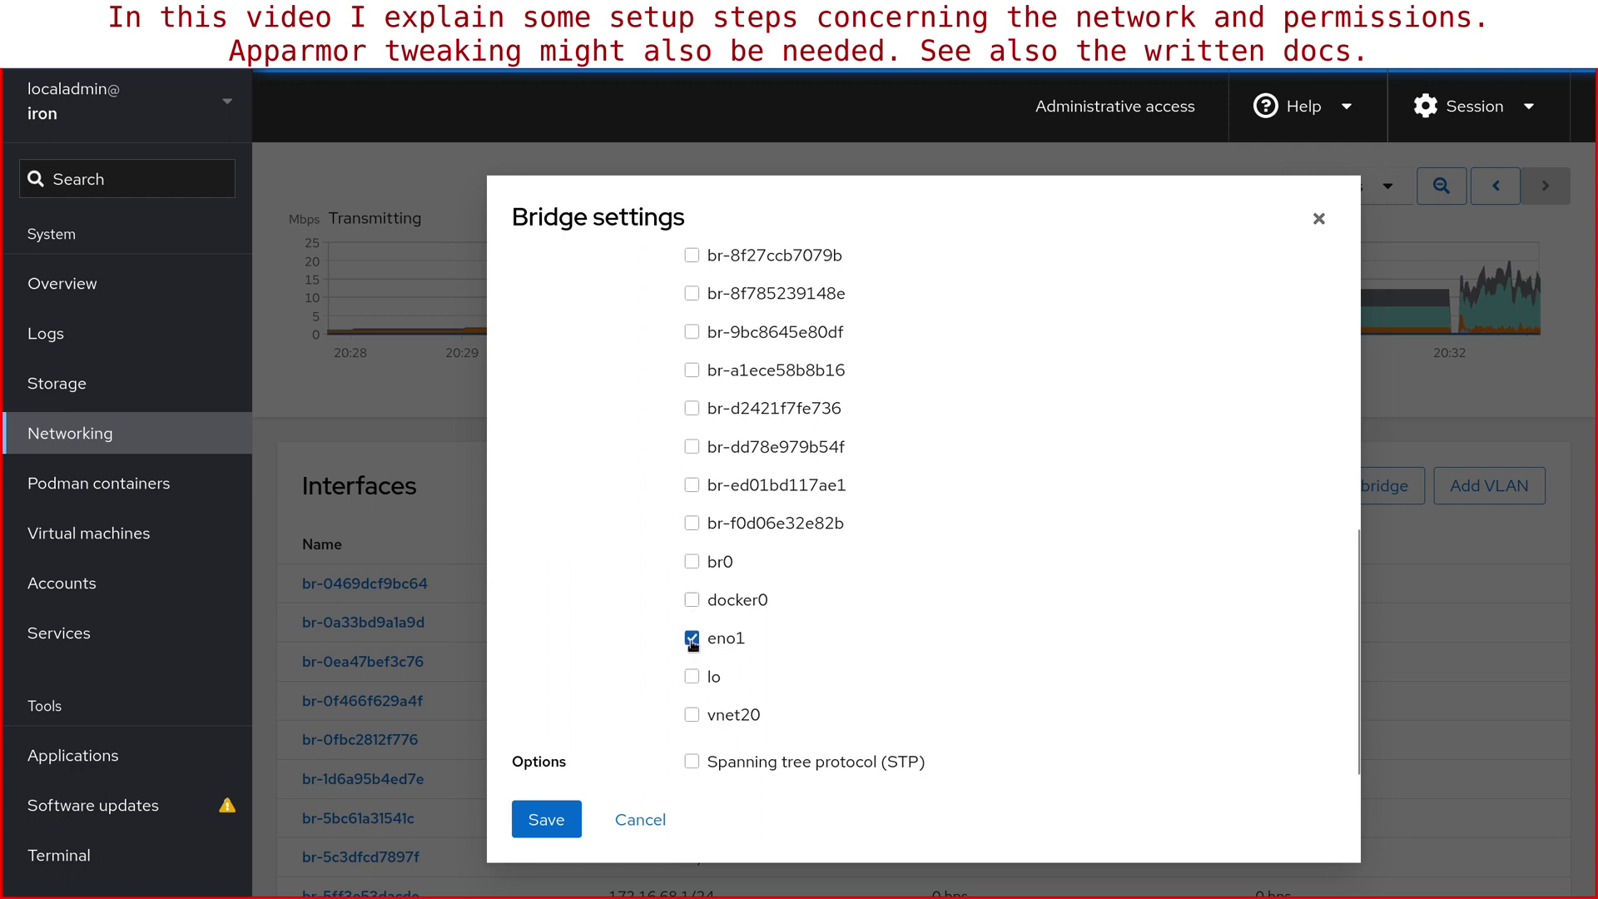
scroll(849, 503, up, 10)
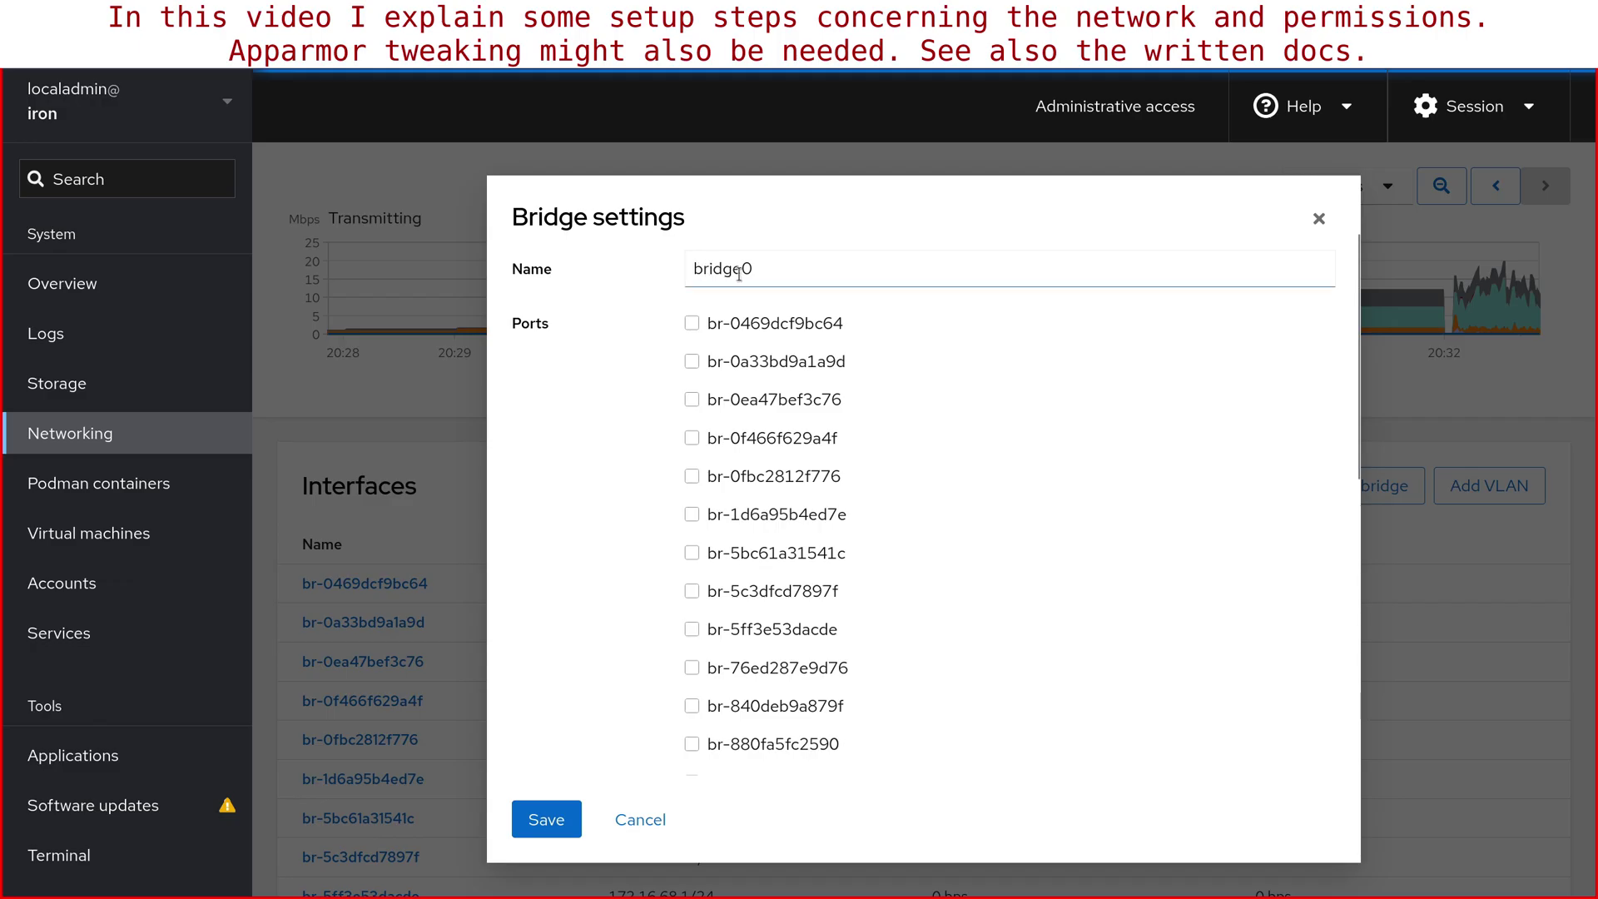
scroll(967, 496, down, 10)
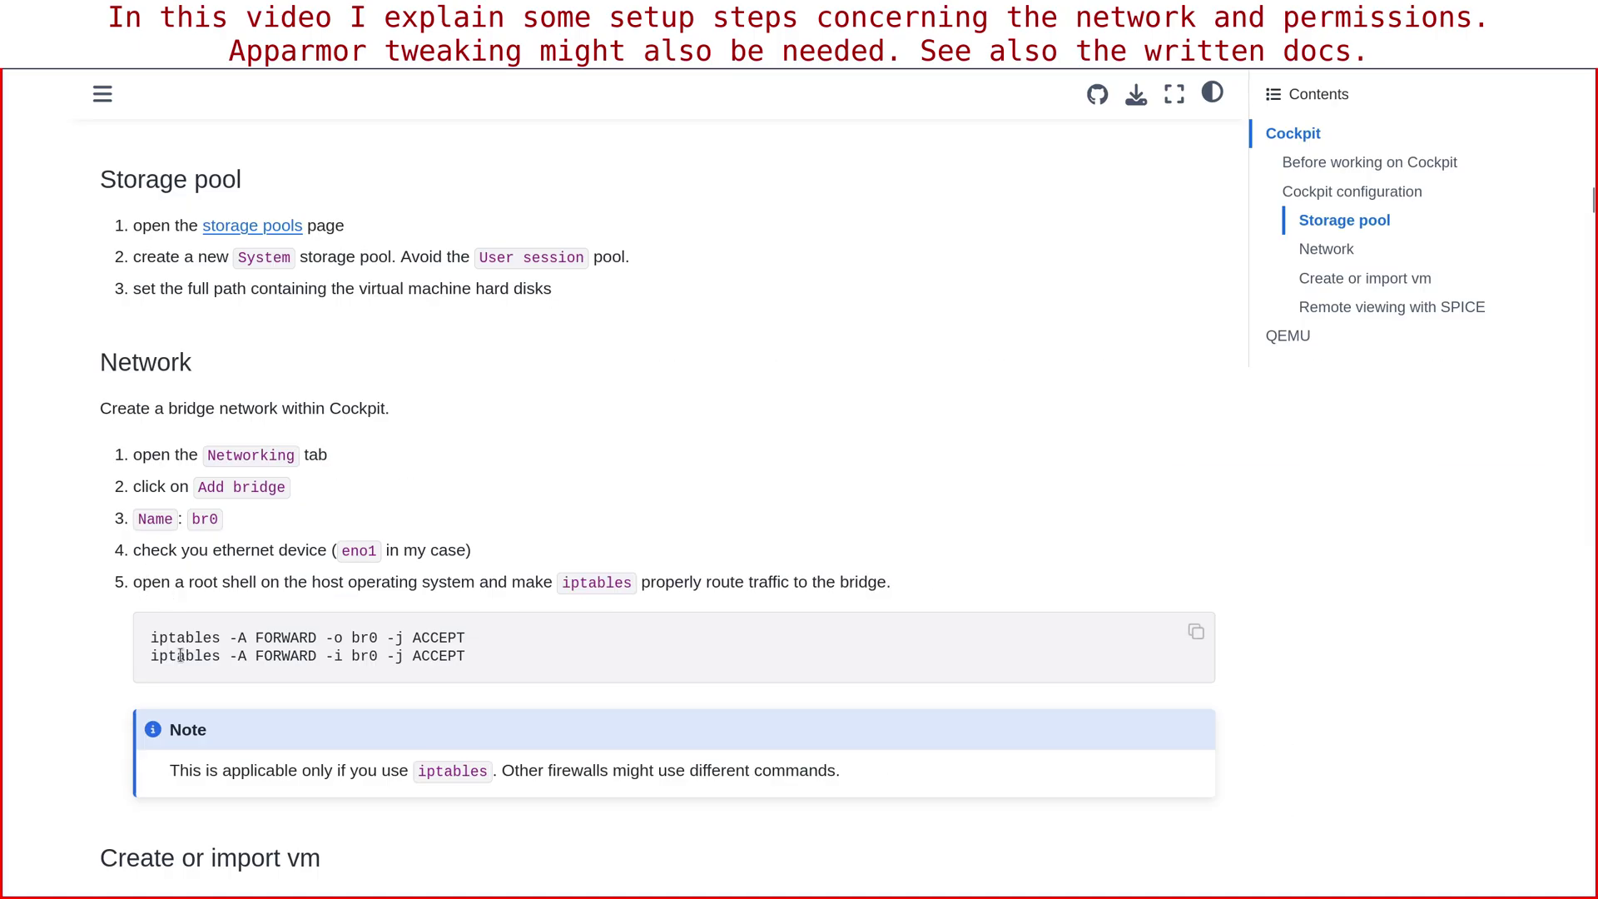
- Scroll the guide to the br0 iptables forwarding rules and Create or import vm section
scroll(180, 656, down, 3)
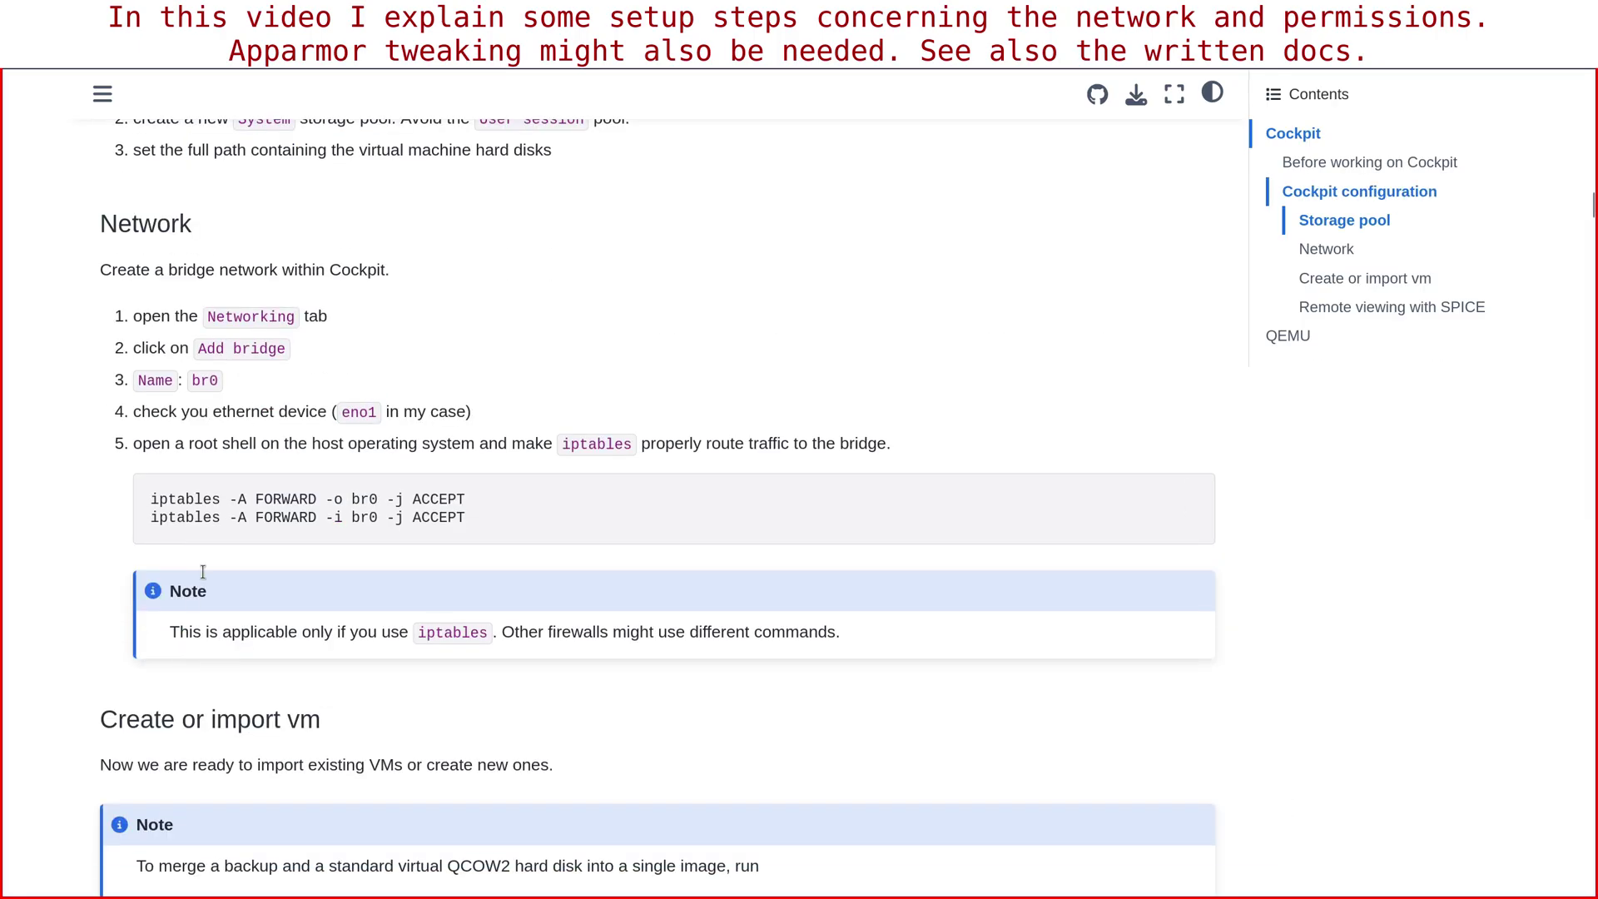